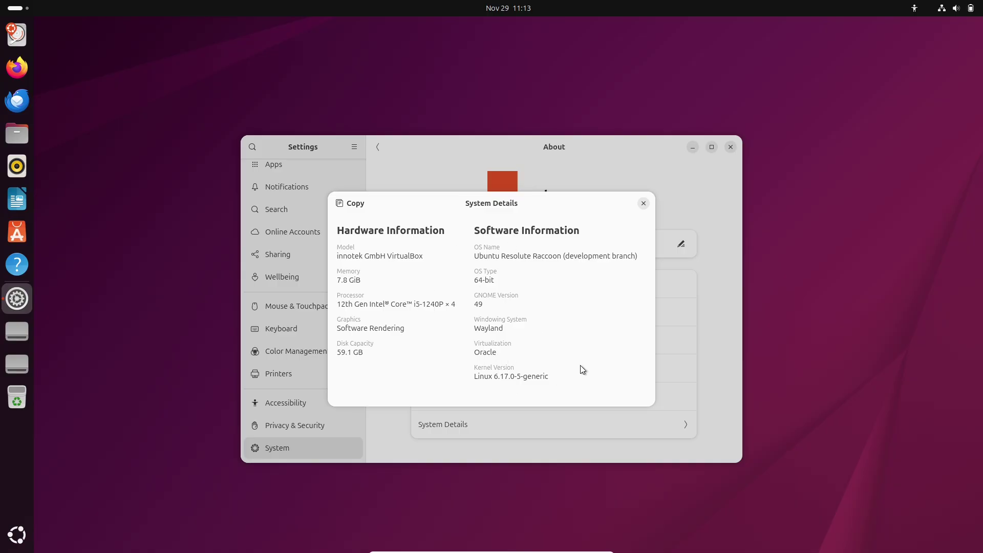
- Close the System Details dialog, returning to the About page for Ubuntu Resolute Raccoon
left_click(644, 203)
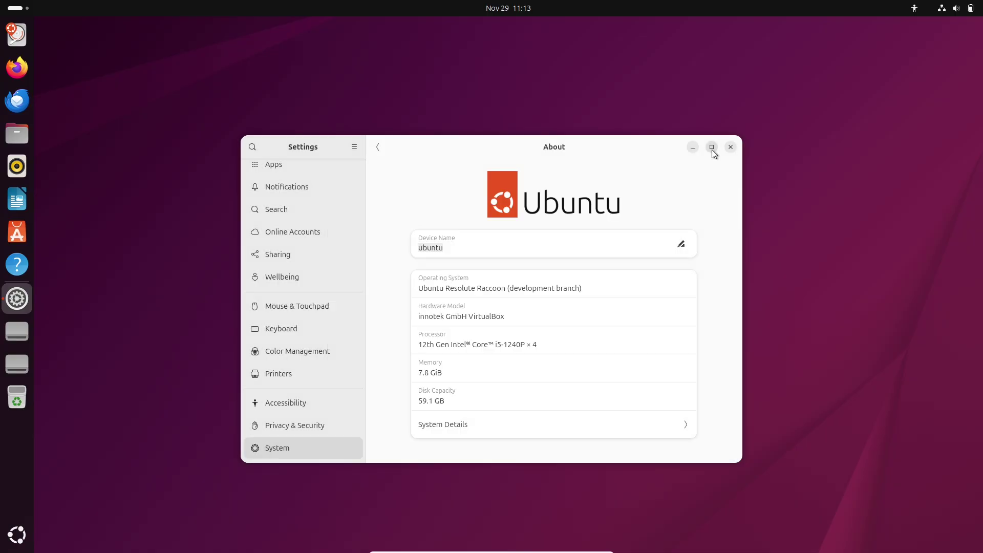
- Maximize Settings and enable Show Battery Percentage on the Power page
left_click(712, 147)
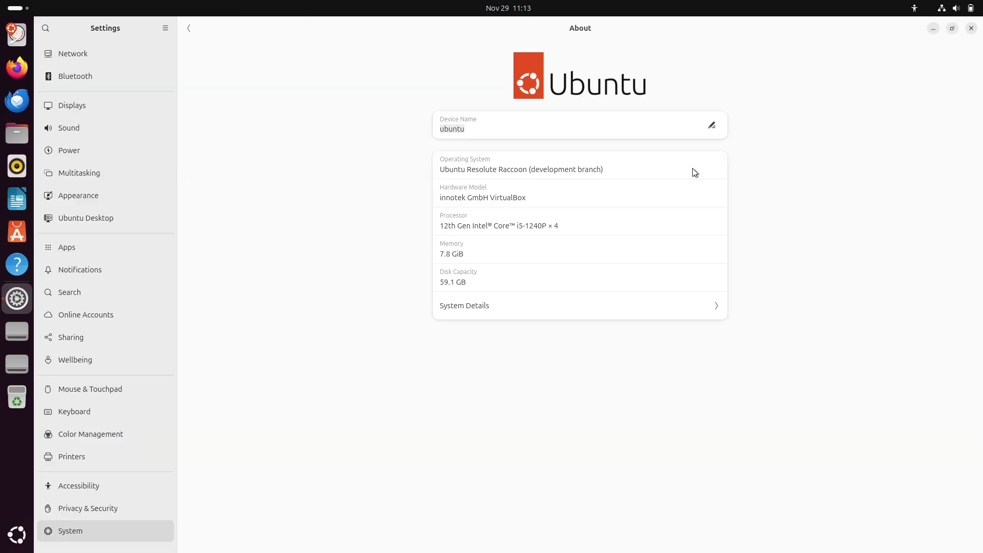
left_click(106, 216)
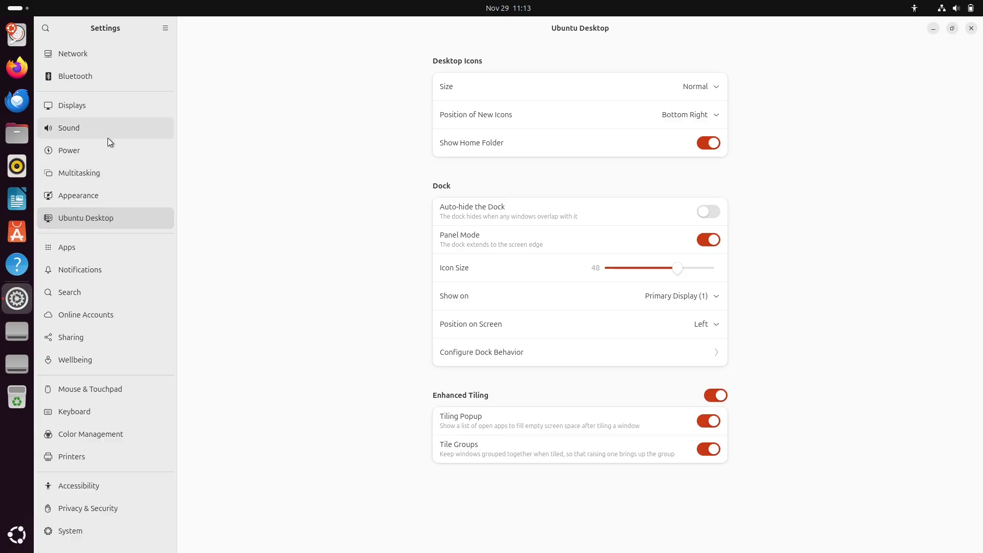
left_click(108, 153)
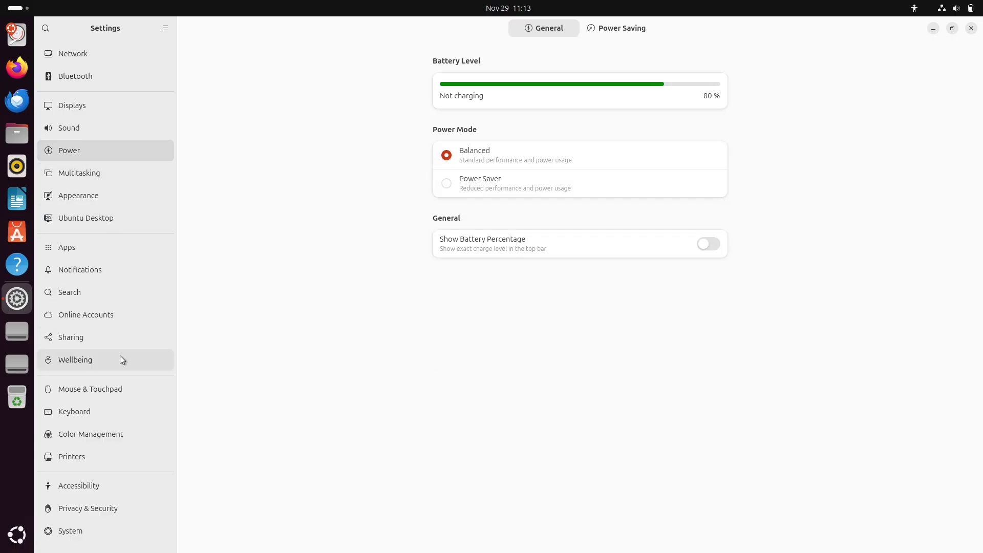
left_click(618, 29)
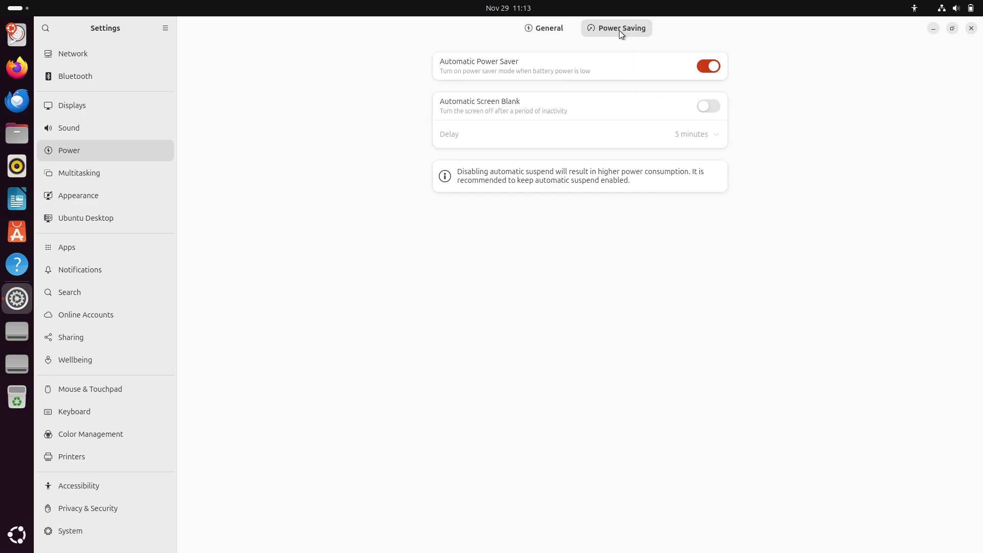
left_click(549, 31)
left_click(711, 243)
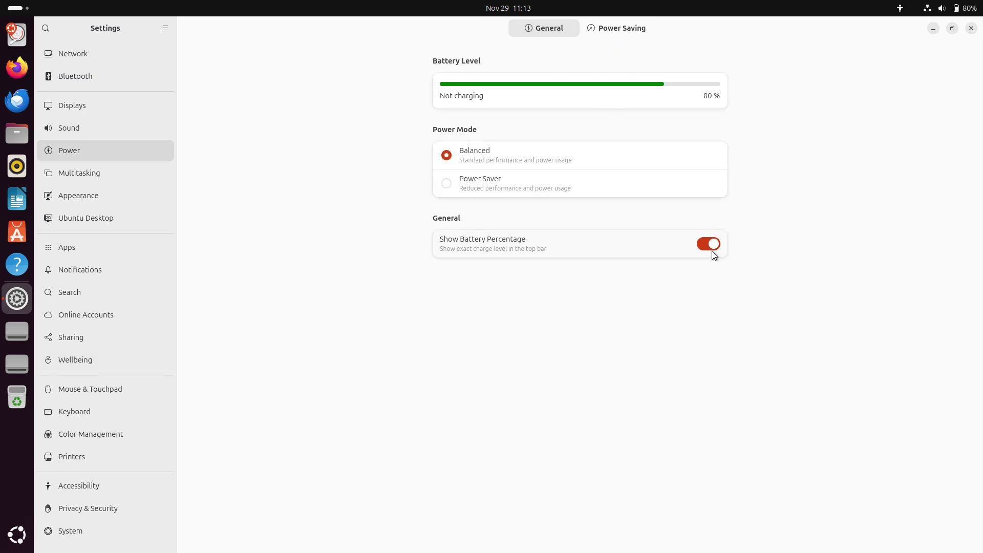
- Apply the camel desert picture as wallpaper in Appearance and close Settings
left_click(110, 219)
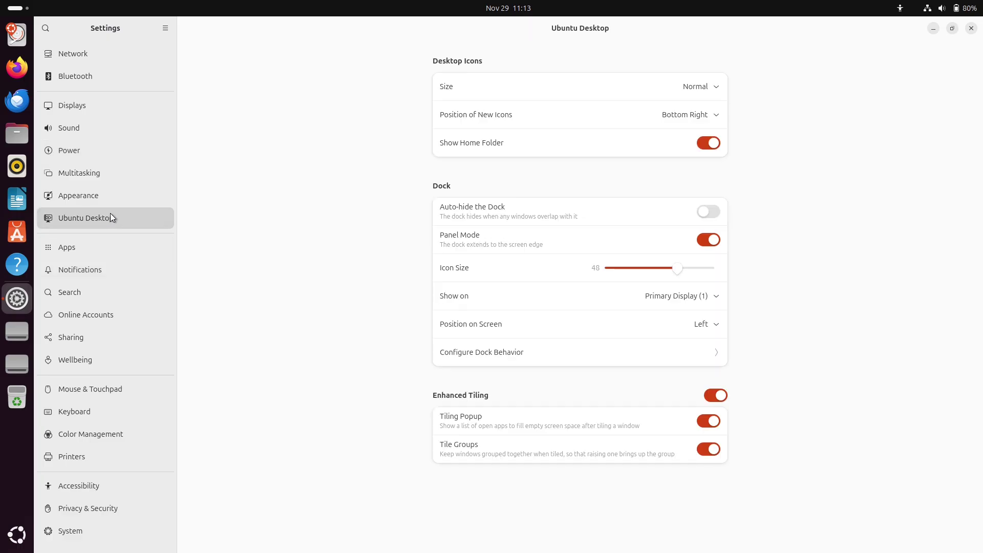
left_click(112, 201)
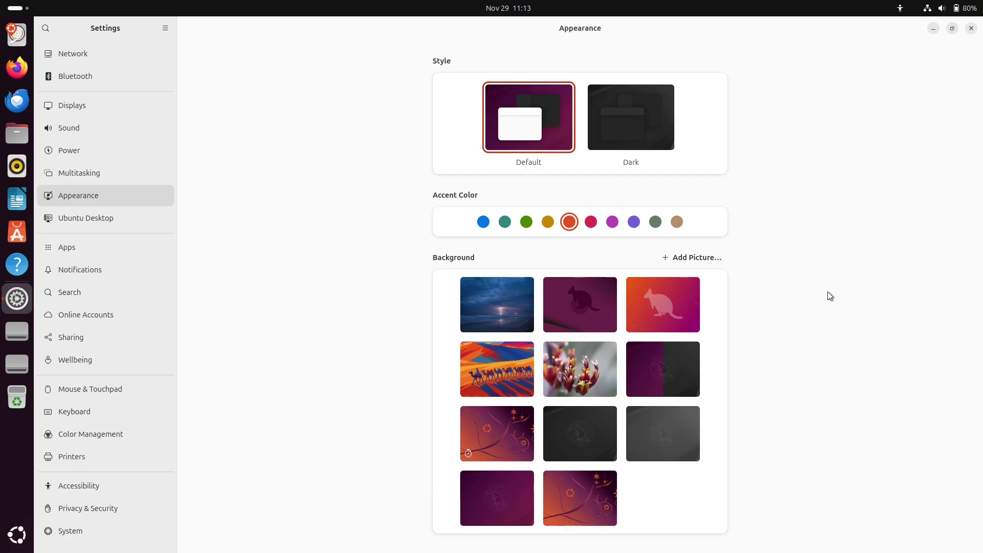
left_click(484, 380)
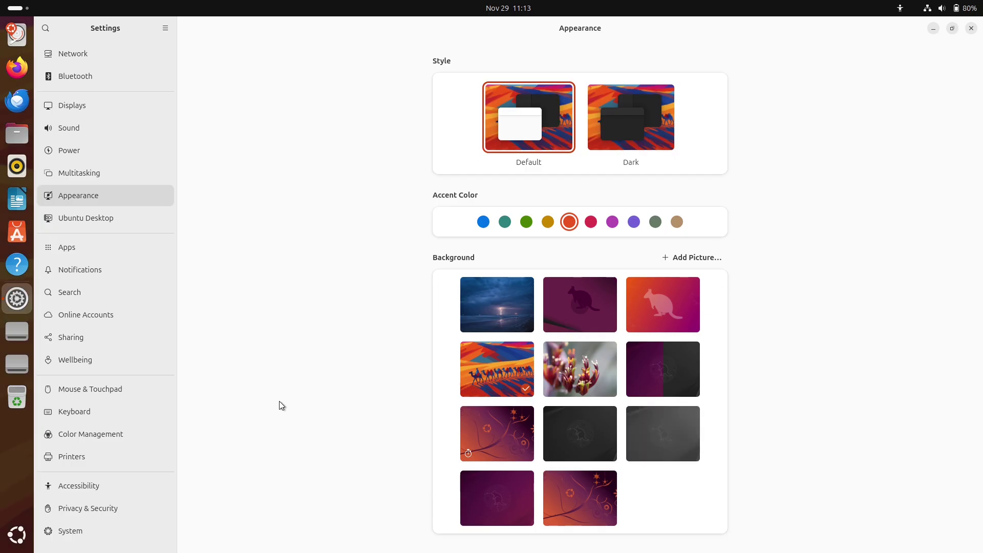
left_click(972, 28)
- Open and close quick settings, then page through the installed apps grid
left_click(976, 14)
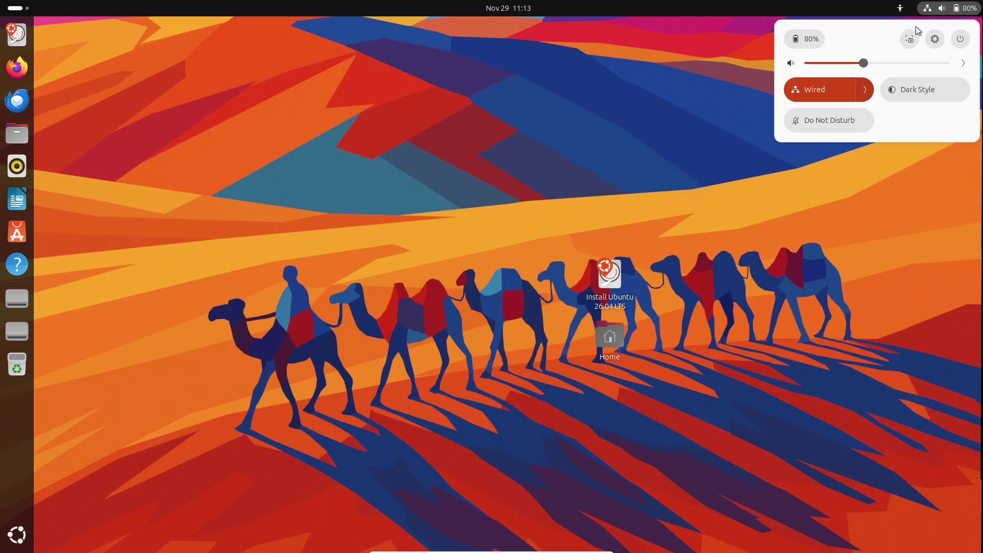
left_click(900, 16)
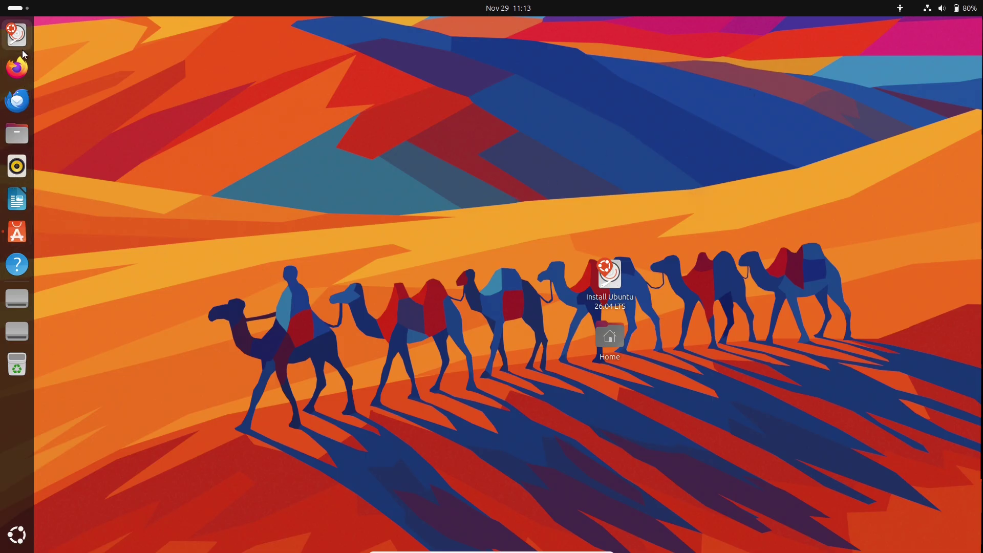
left_click(23, 538)
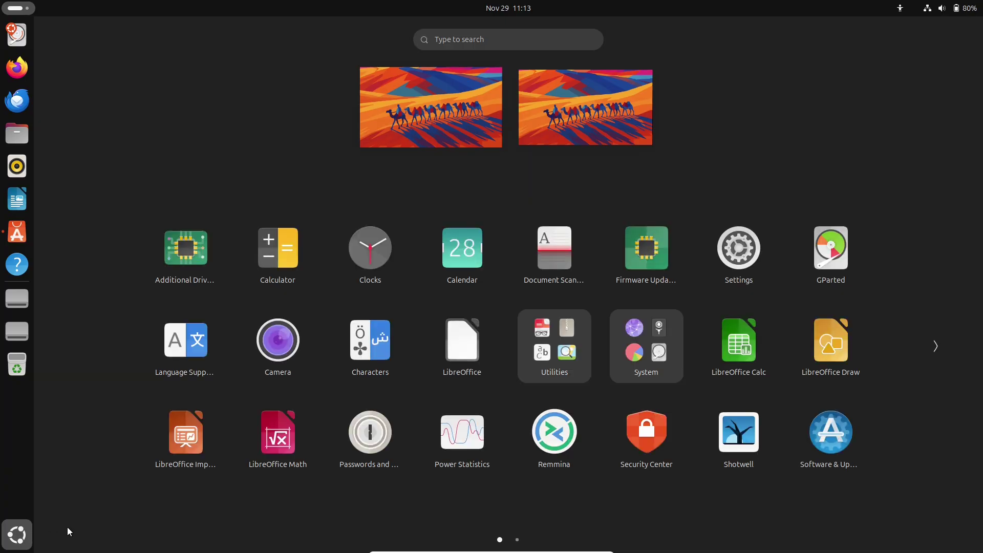
left_click(518, 540)
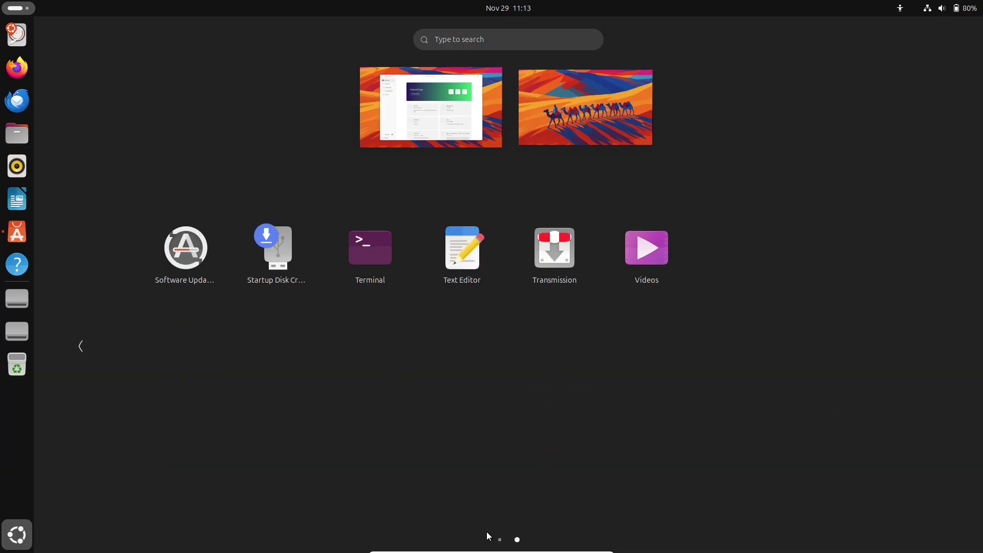
left_click(501, 540)
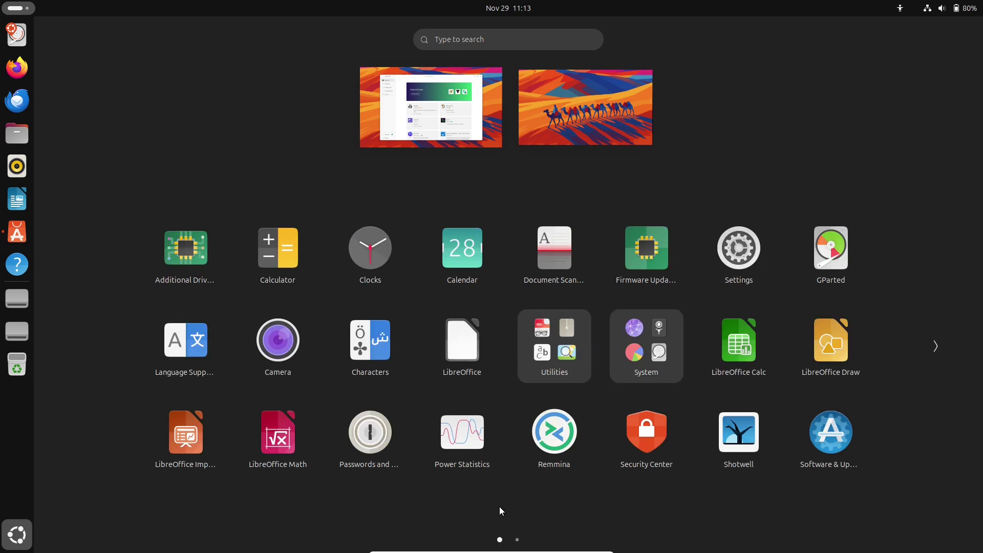
- Browse the Utilities and System folders, then launch Terminal from the second apps page
left_click(575, 365)
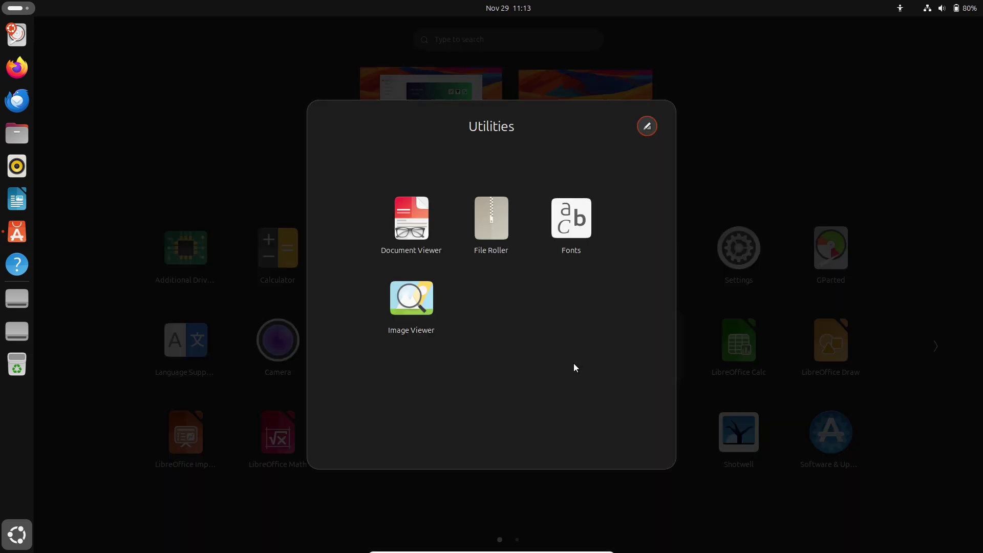
left_click(779, 133)
left_click(658, 349)
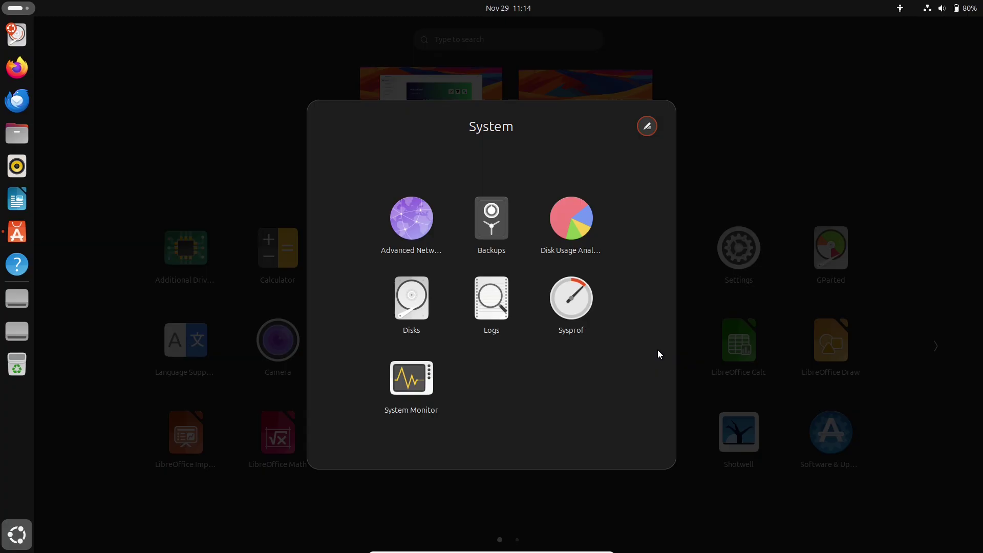
left_click(743, 113)
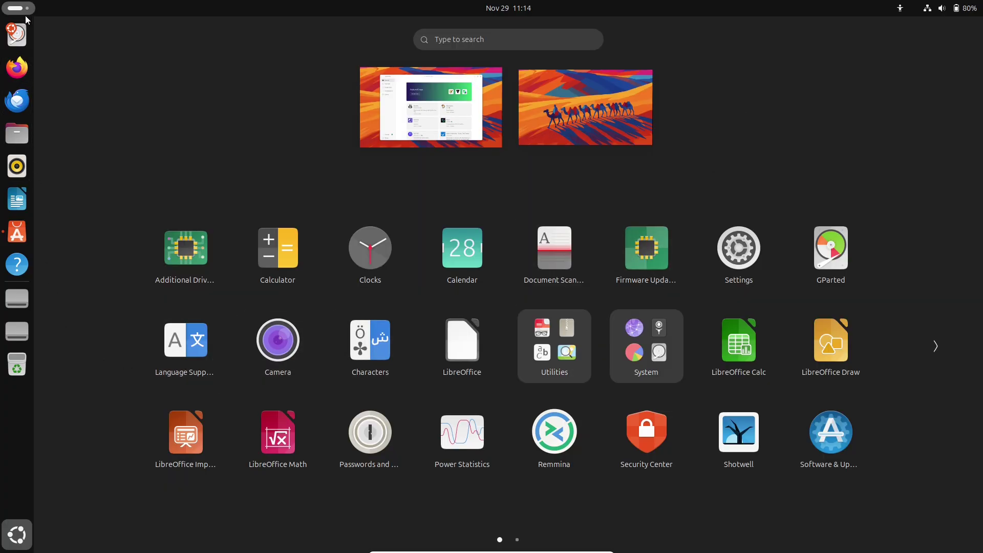
left_click(936, 347)
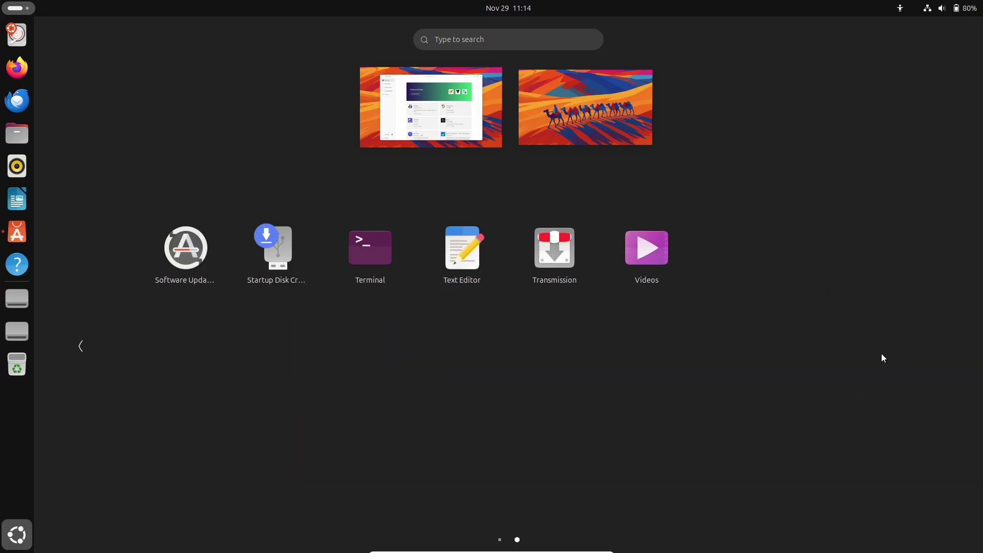
left_click(361, 269)
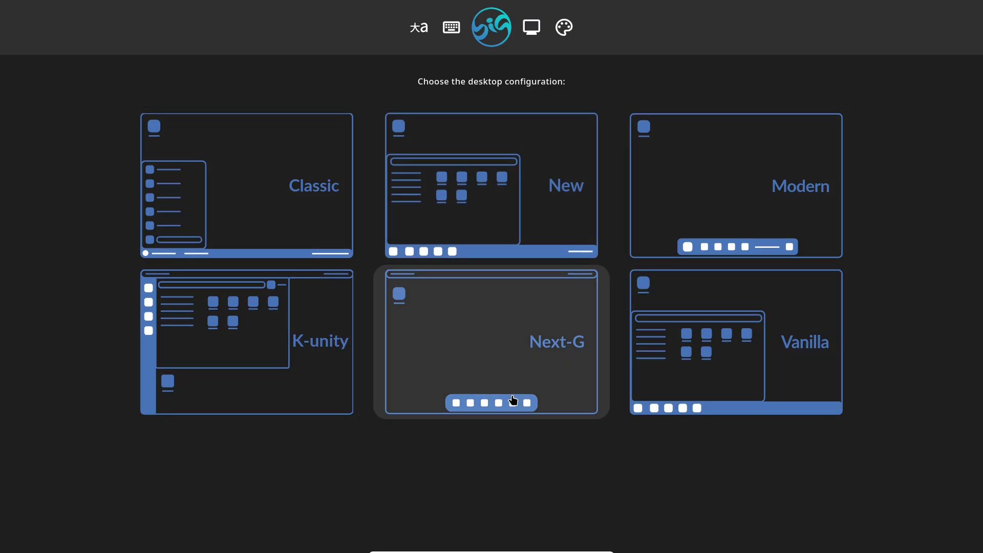
- Choose the Classic desktop layout in the Big Linux welcome wizard
left_click(316, 211)
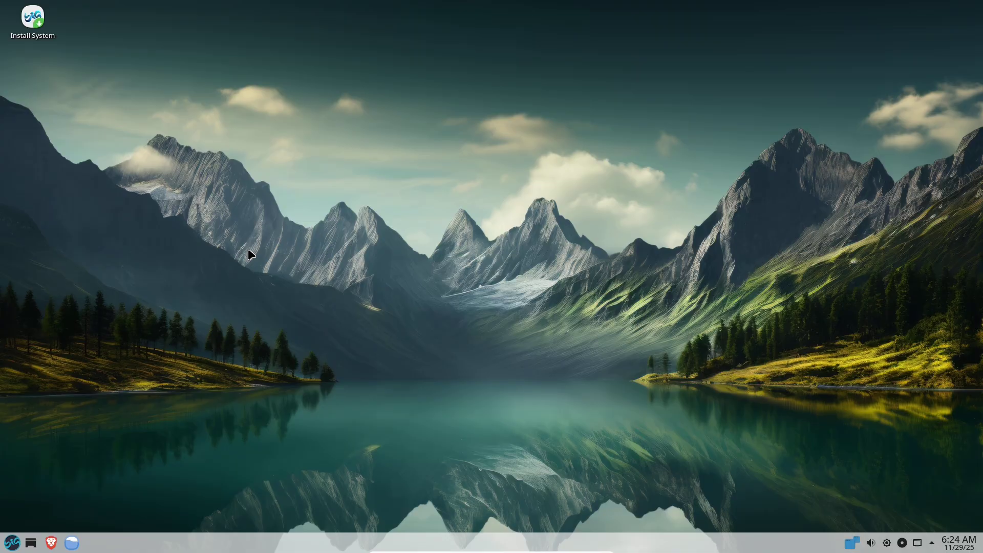
- Open the Big Linux start menu and browse the Games, Graphics, Internet and Office categories
left_click(12, 543)
mouse_move(67, 364)
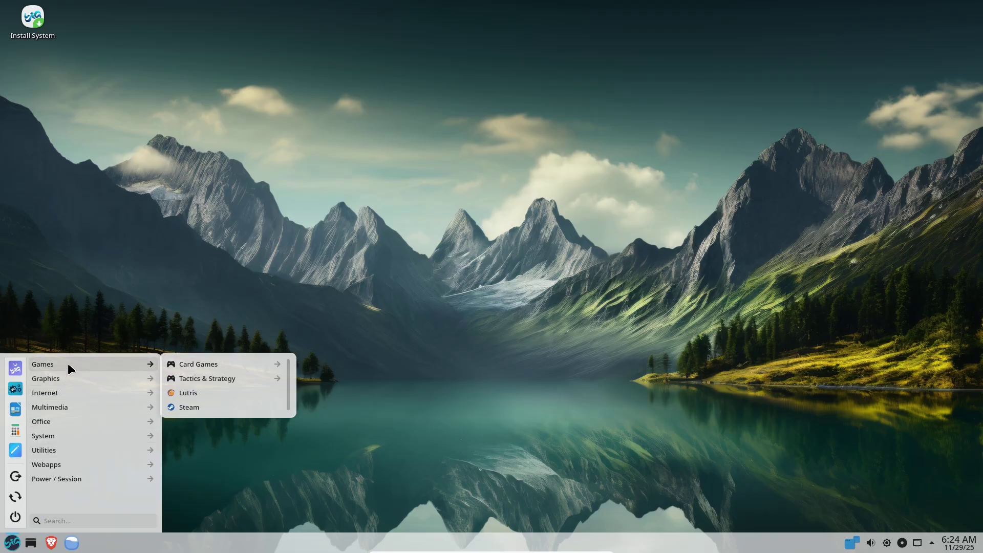
mouse_move(203, 375)
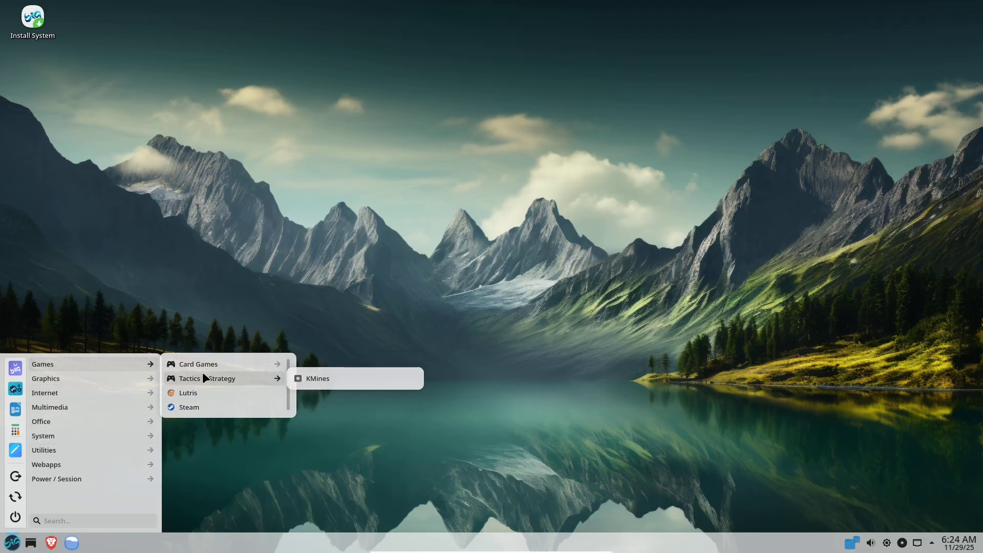
mouse_move(147, 374)
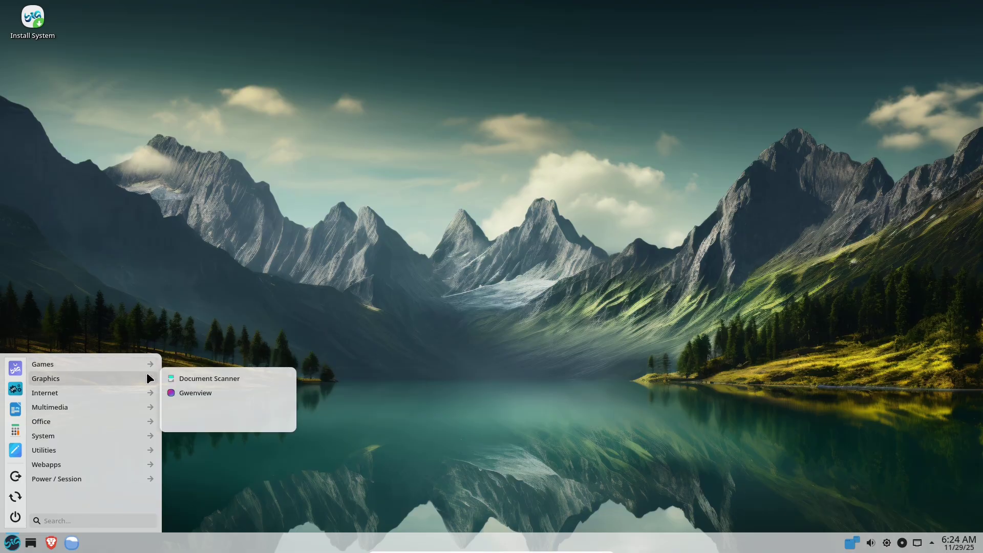
mouse_move(148, 393)
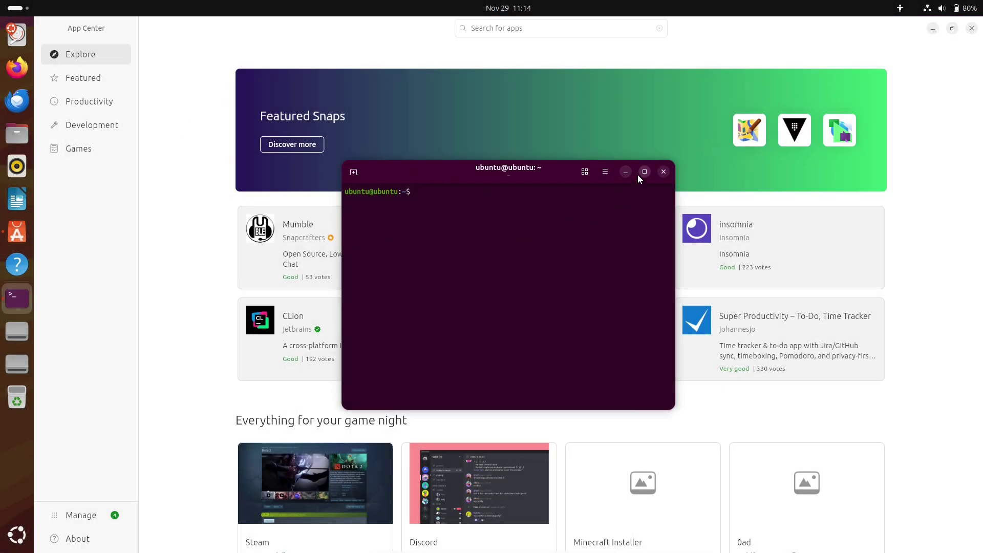
- Maximize the terminal, run neofetch (not found), then run sudo apt install neofetch
left_click(640, 174)
type("neofetch")
key("Return")
type("sudo apt in")
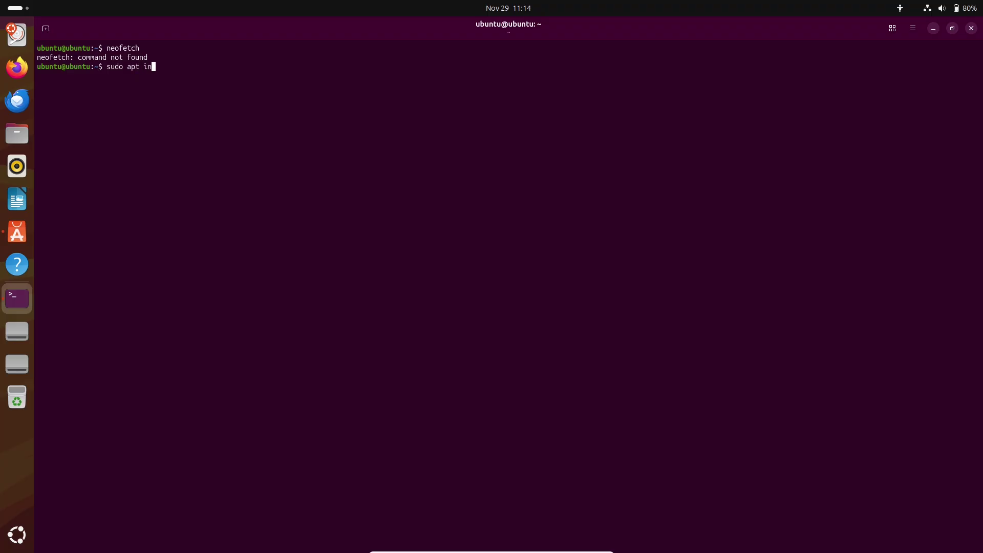
type("stall neofetch")
key("Return")
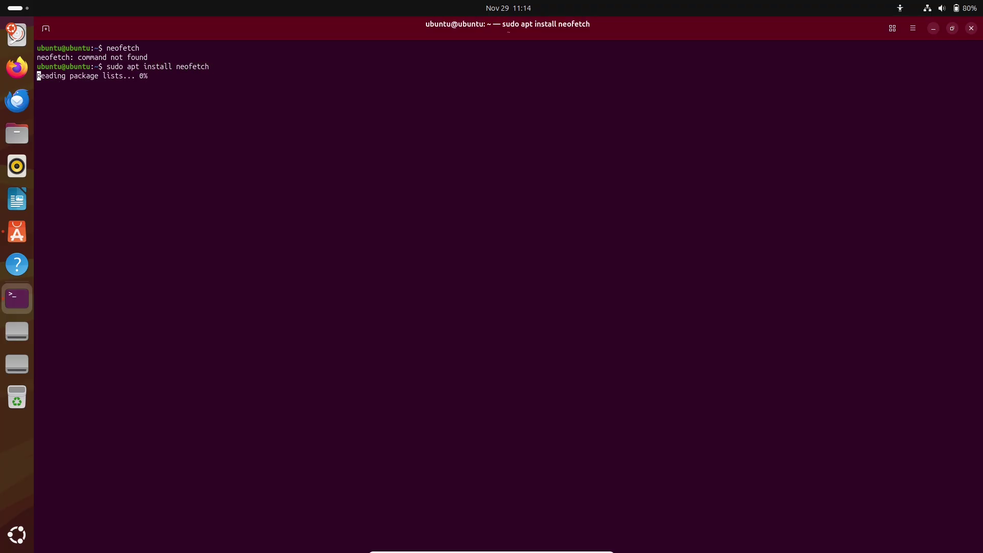
- In App Center, view the four pending snap updates under Manage and the About page
left_click(17, 232)
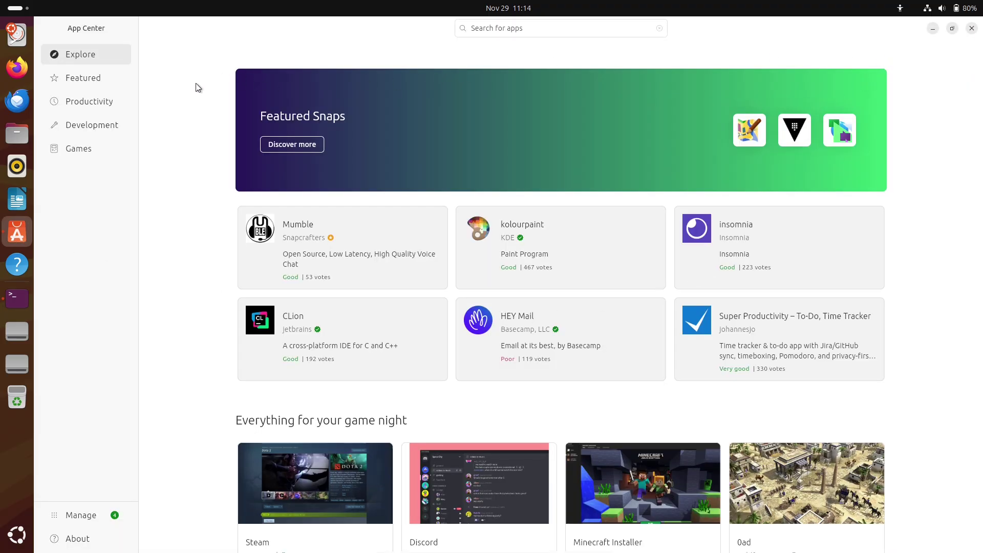
left_click(103, 514)
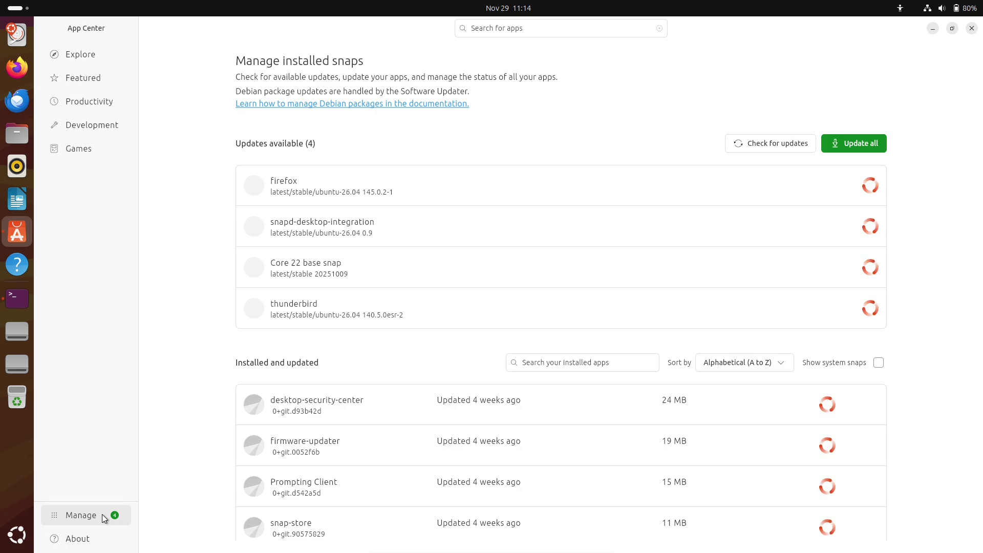
left_click(98, 548)
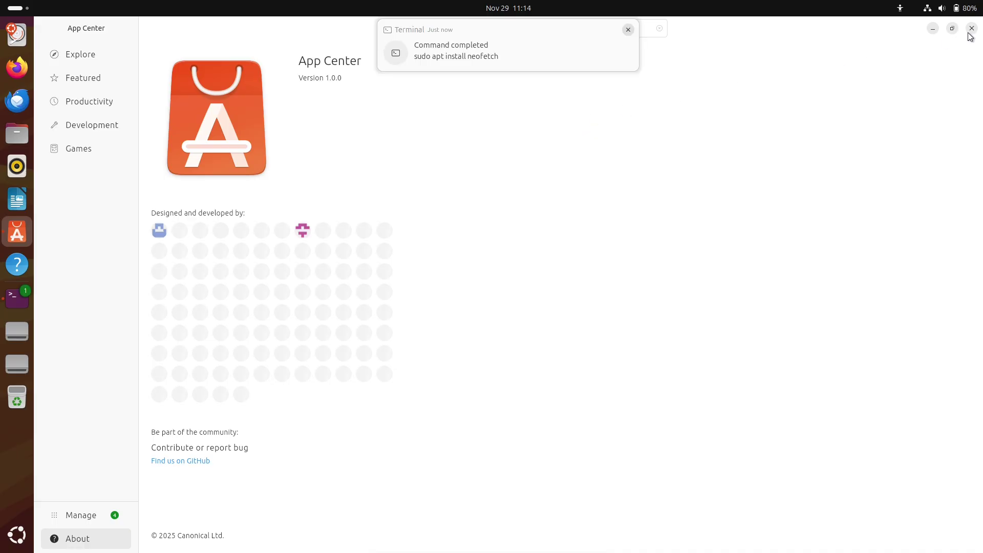
- Close App Center and run sudo apt update && sudo apt upgrade in the terminal
left_click(475, 60)
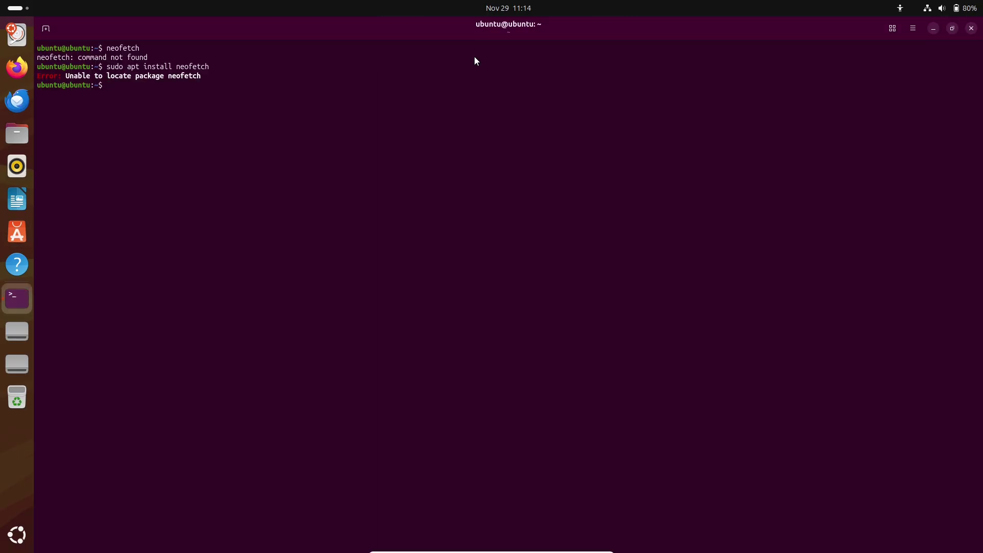
left_click_drag(108, 67, 216, 68)
left_click(220, 107)
type("sudo apt update && sudo apt upgrade")
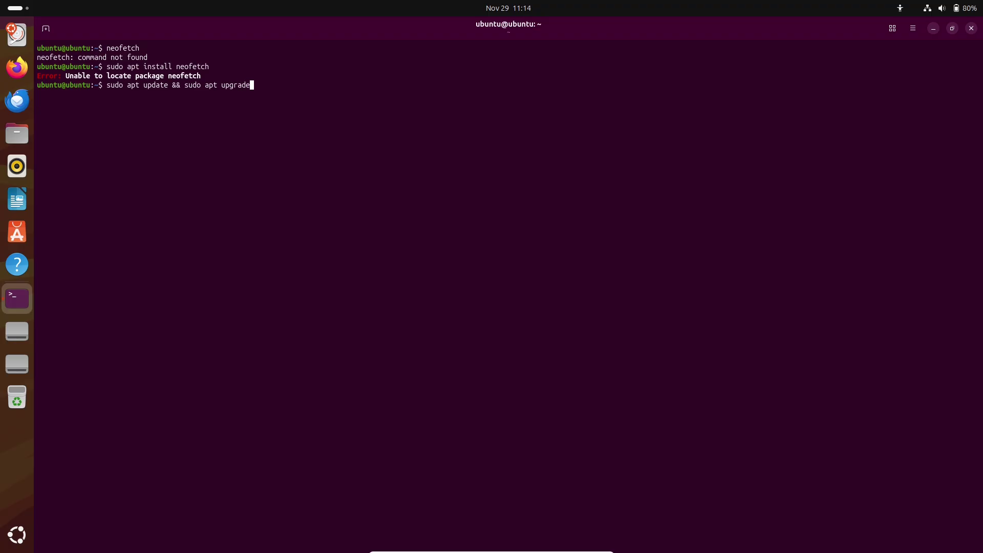
key("Return")
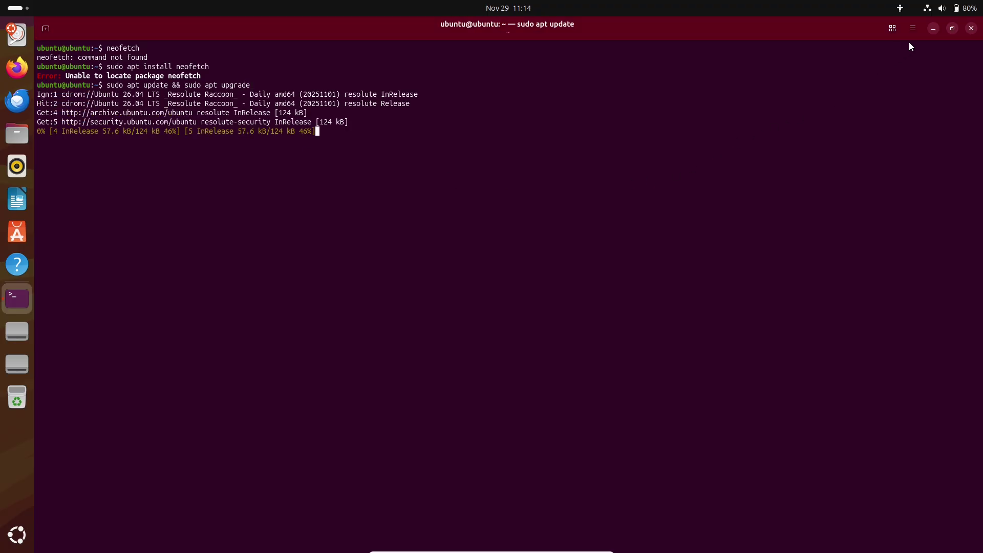
- Restore the terminal window and open Appearance settings from the desktop's right-click menu
left_click(951, 29)
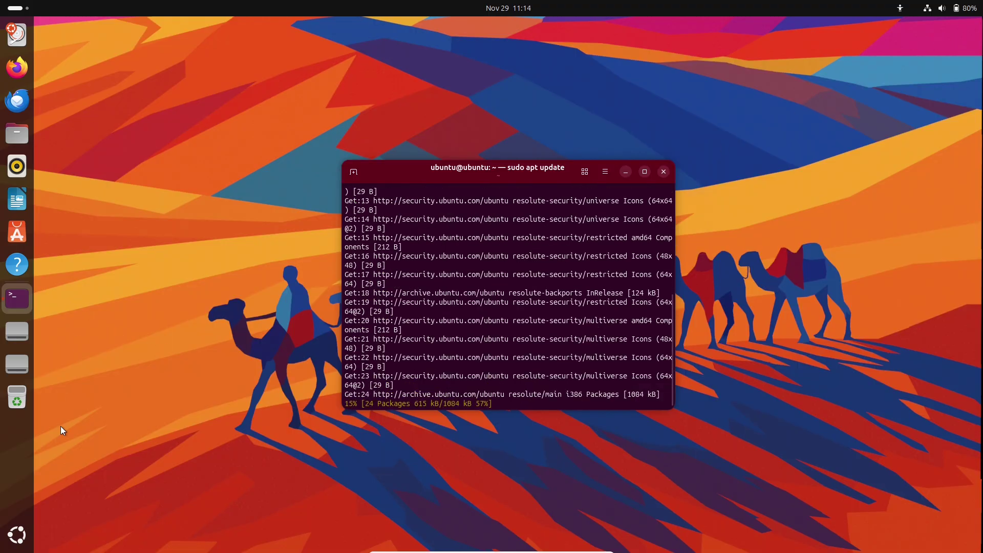
key("super+a")
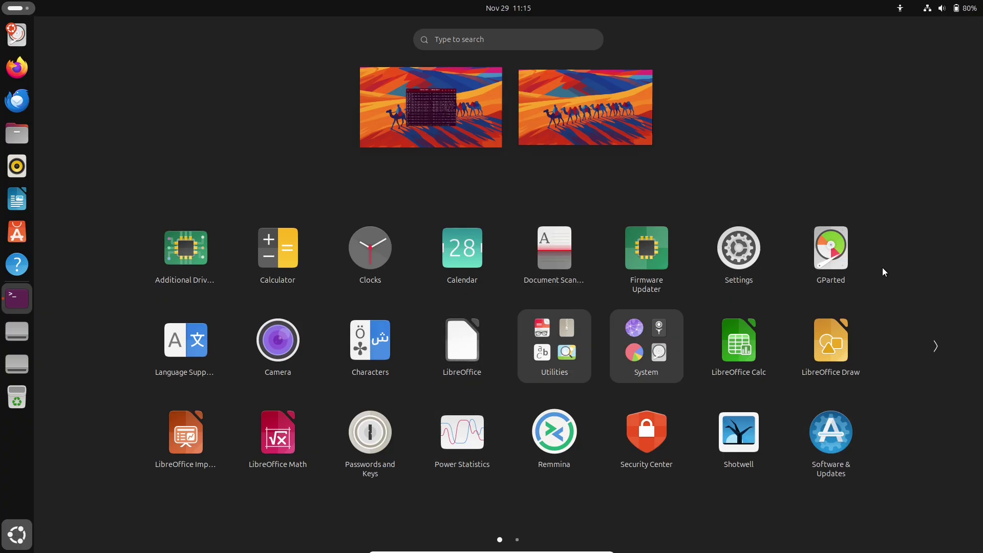
key("Escape")
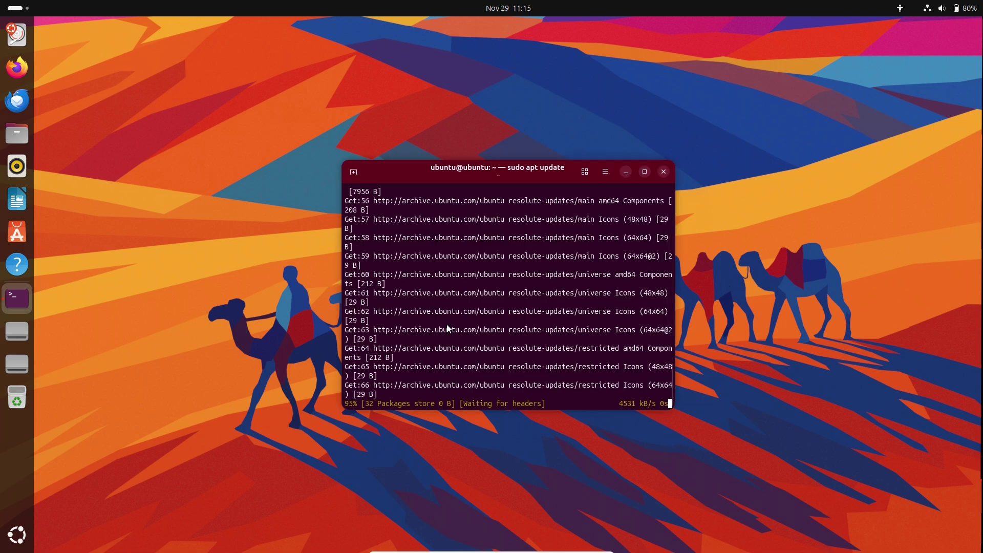
left_click(174, 202)
right_click(174, 202)
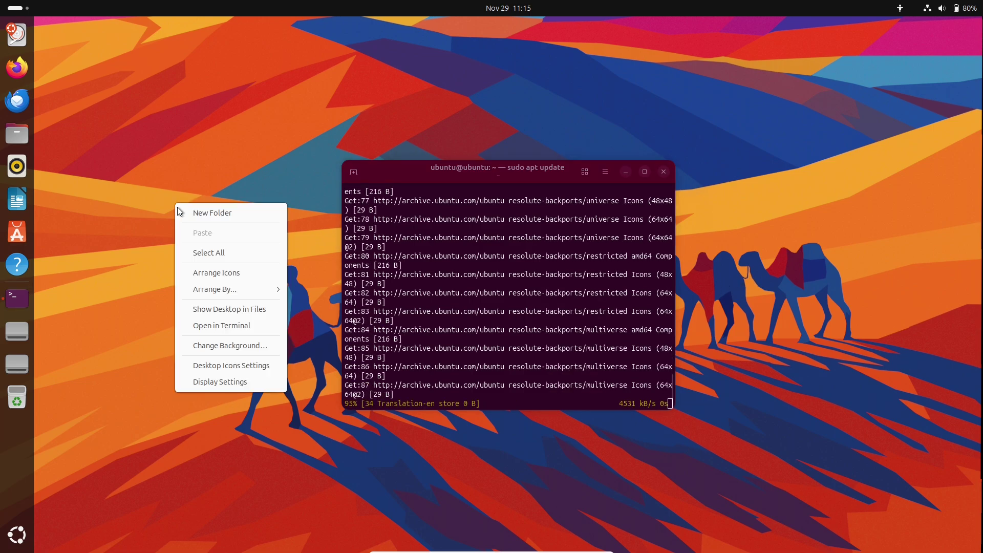
left_click(231, 381)
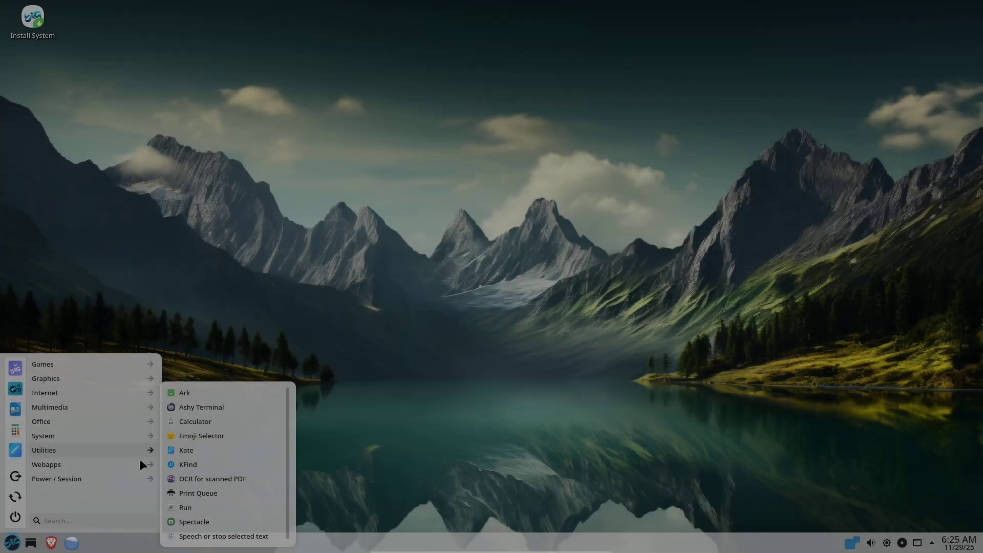
- Launch Konsole from the System category, maximize it and run neofetch
mouse_move(135, 466)
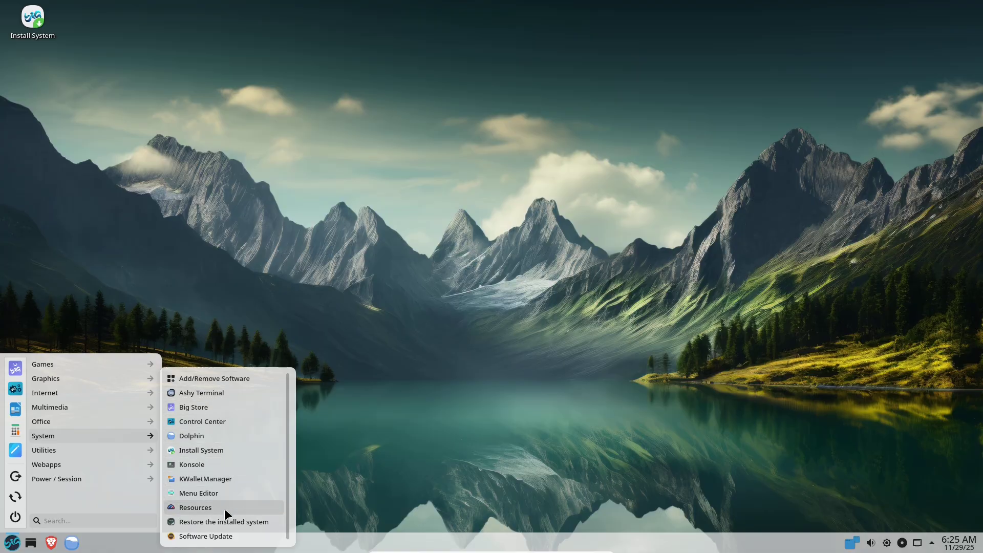
left_click(226, 468)
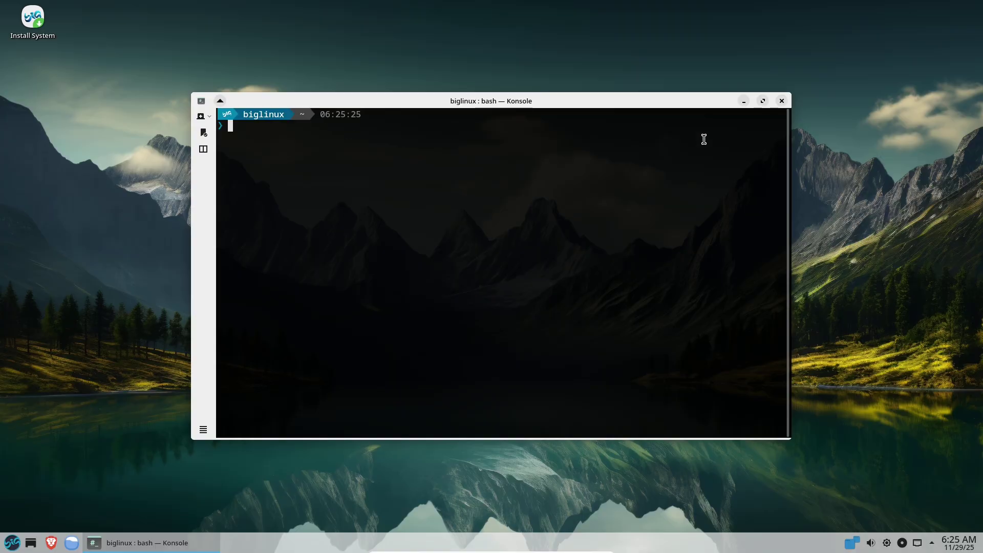
left_click(763, 101)
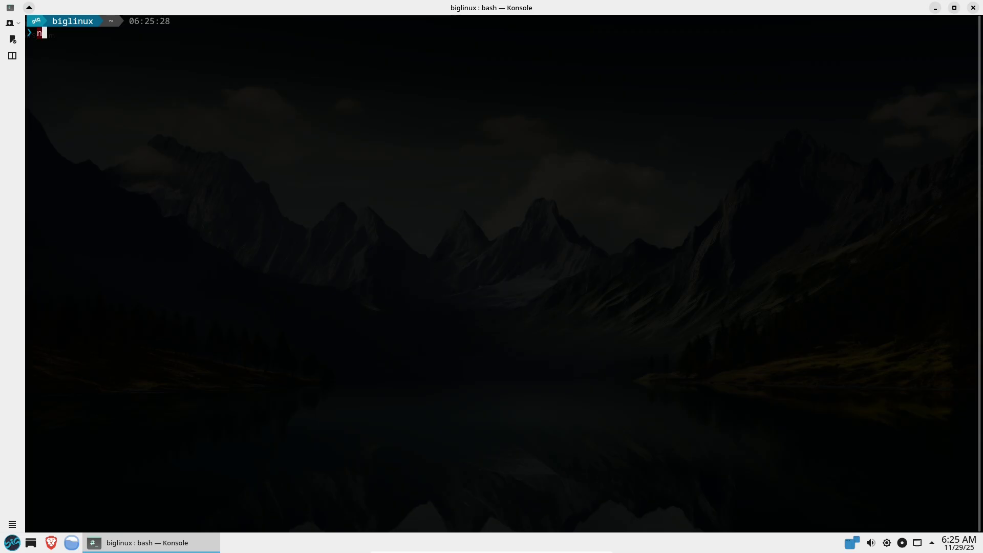
type("eofetch")
key("Return")
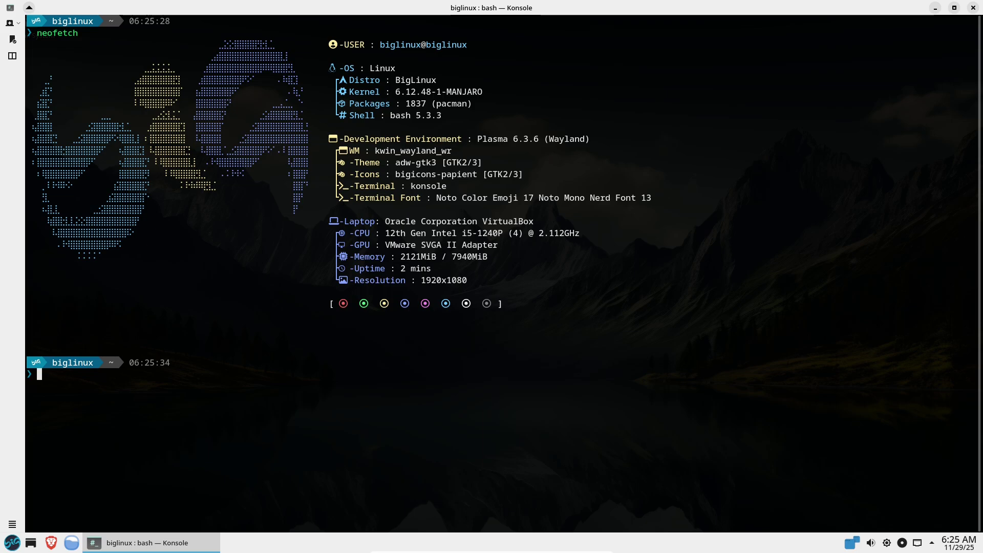
- Run cat /etc/issue, check the Python version (3.13.7), reprint the issue text, then type inxi
type("cat ")
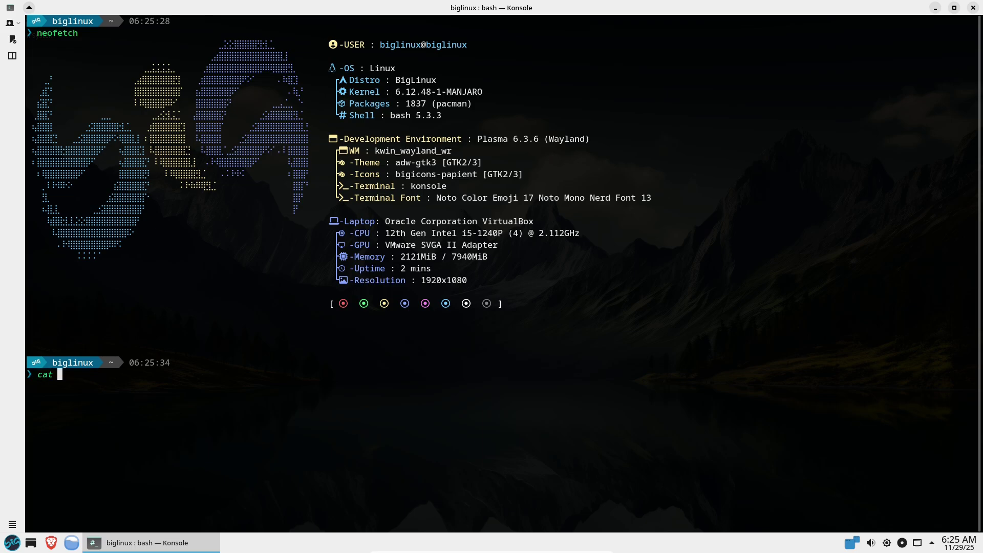
type("/etc")
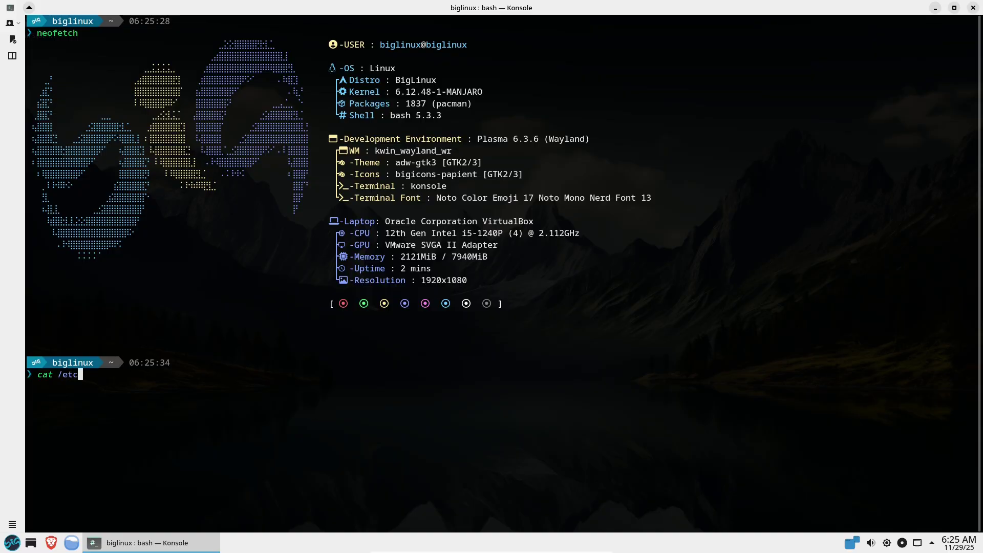
type("/issue")
key("Return")
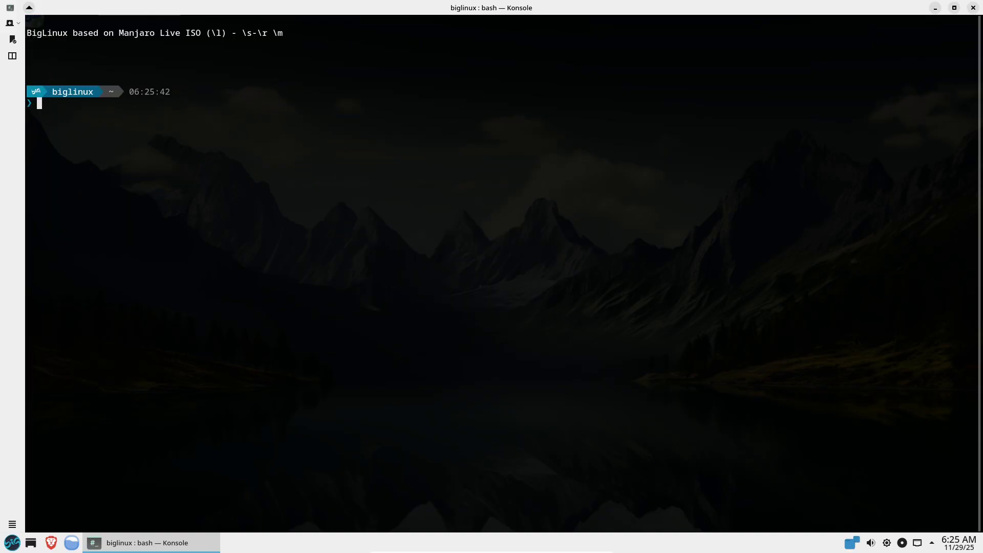
type("n")
key("BackSpace")
type("python3  --version")
key("Return")
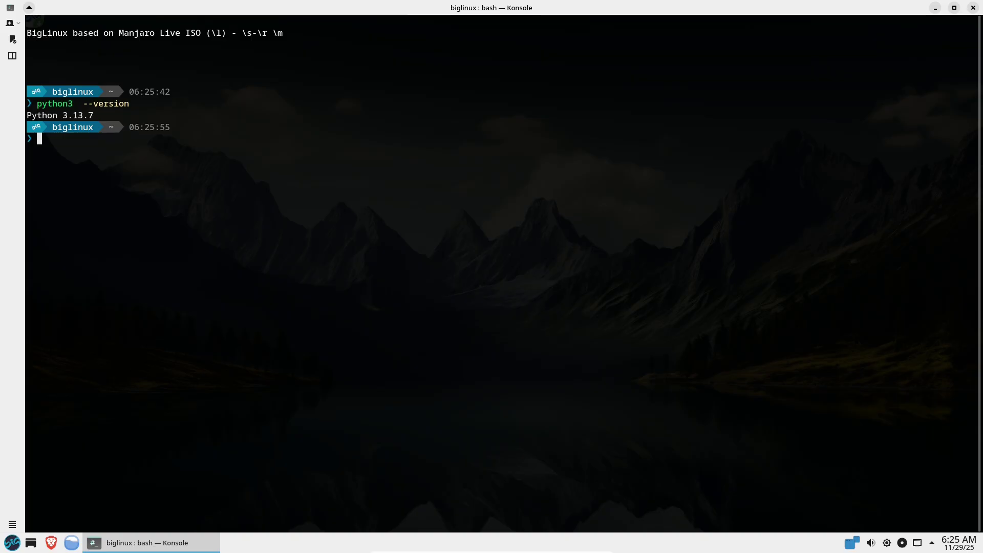
type("cat /etc/issue")
key("Return")
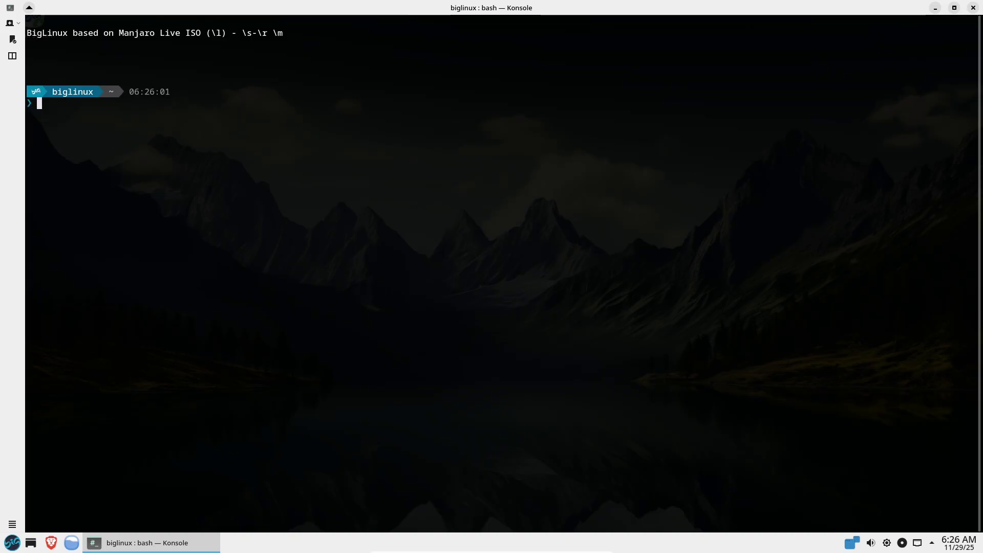
type("inxi")
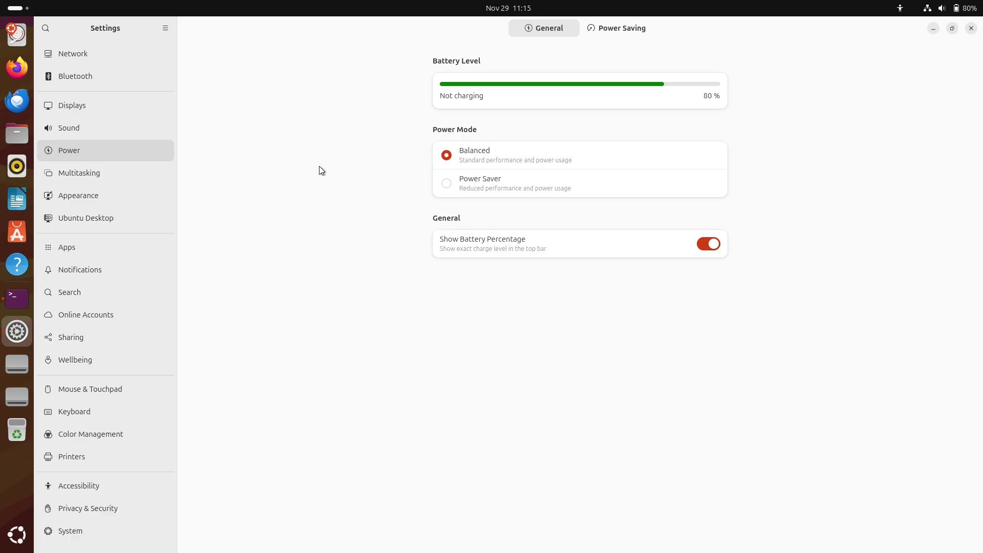
- Close Settings, maximize the terminal and answer y to upgrade the 556 packages
left_click(966, 31)
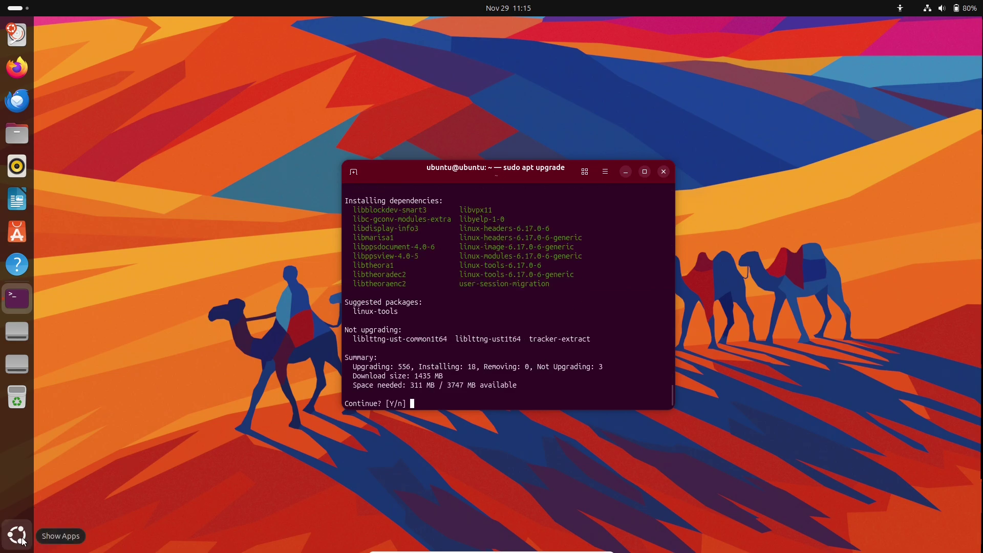
left_click(645, 172)
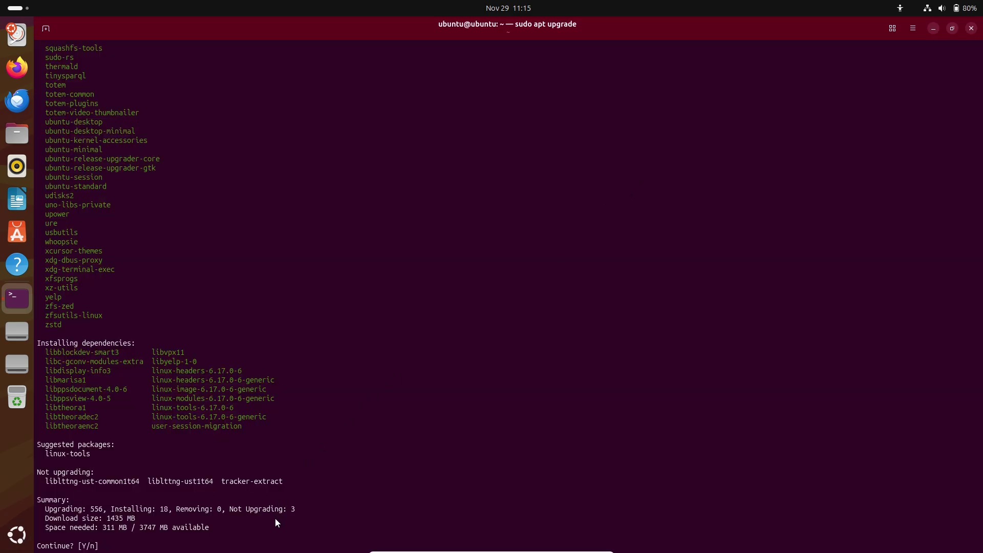
type("y")
key("Return")
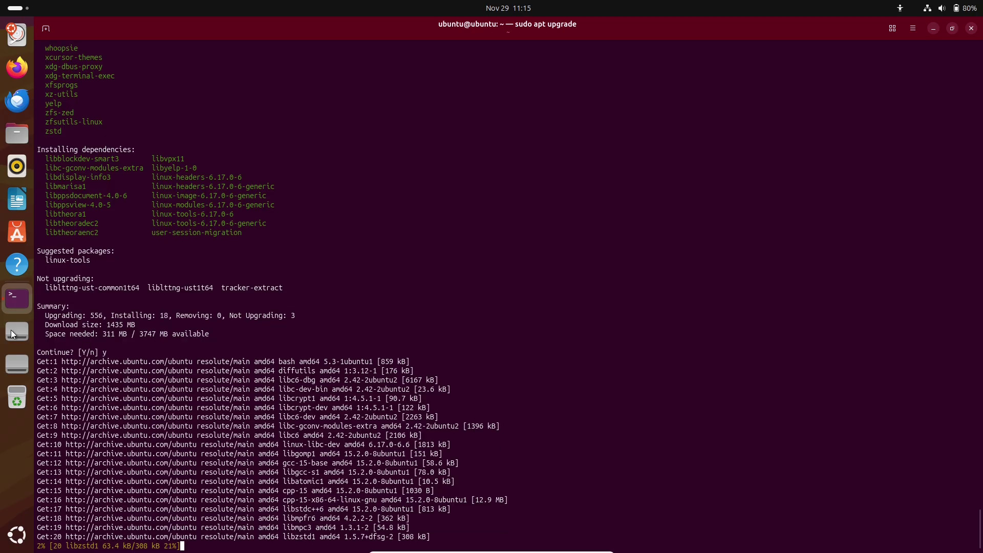
- Enlarge the upgrading terminal's text to 173% with its main menu's zoom-in button
right_click(16, 67)
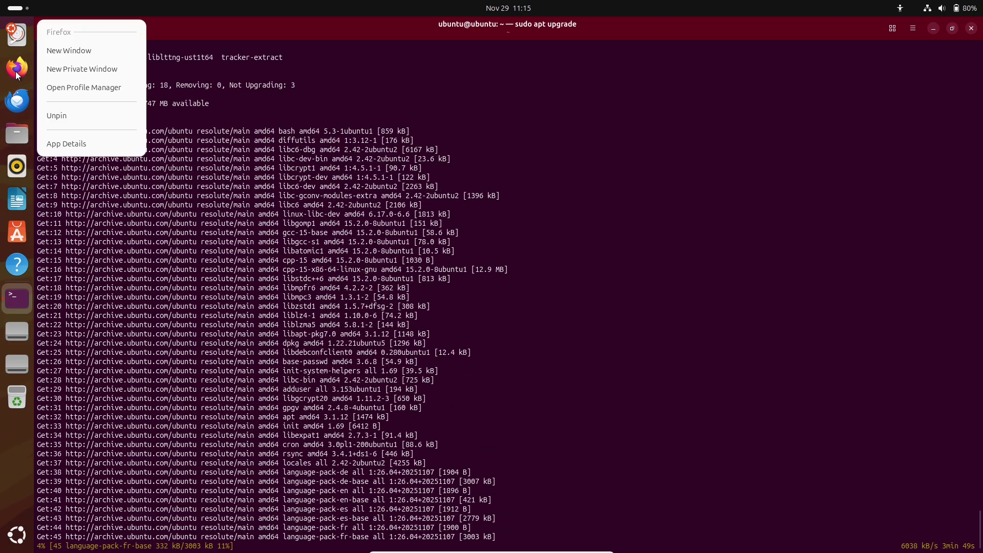
left_click(88, 69)
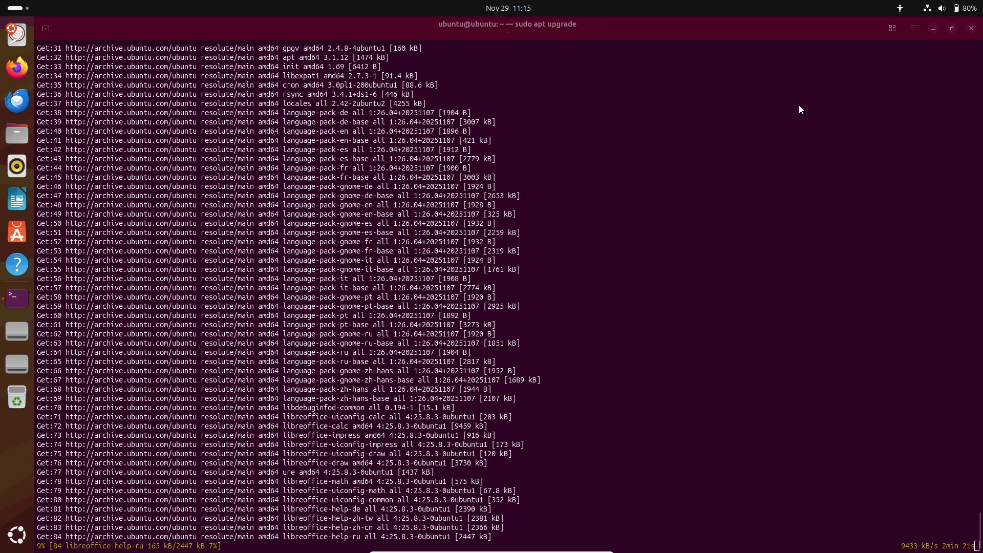
left_click(915, 28)
left_click(916, 29)
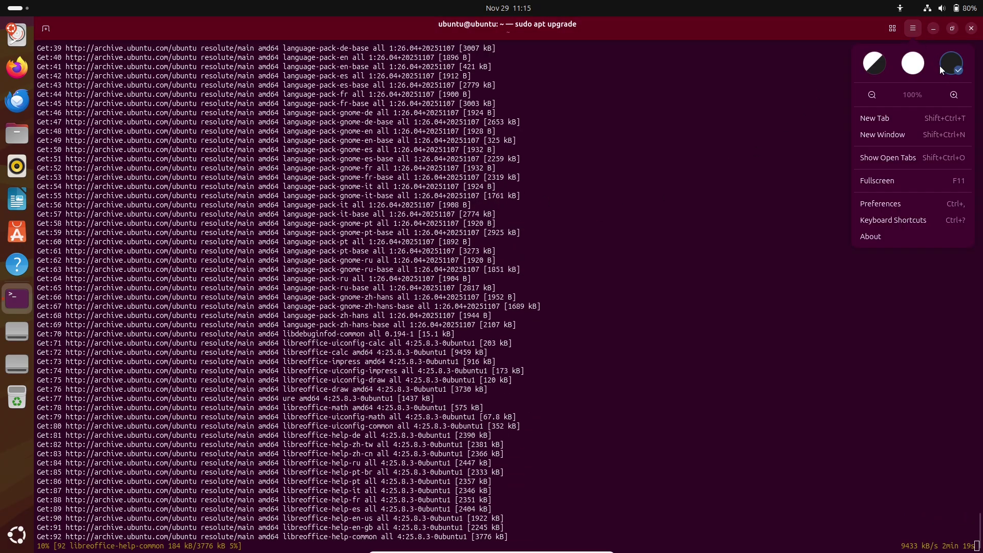
left_click(955, 94)
left_click(954, 94)
left_click(954, 94)
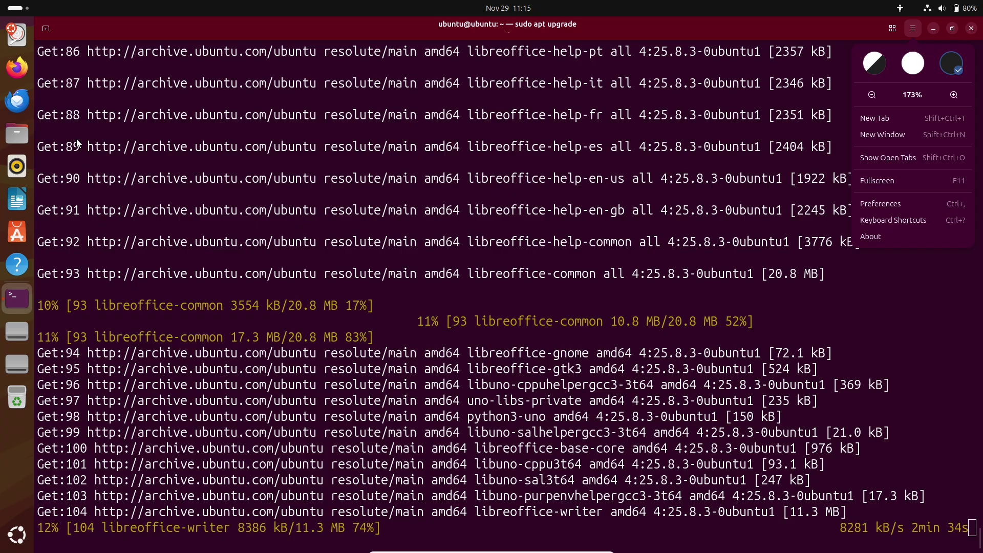
left_click(68, 79)
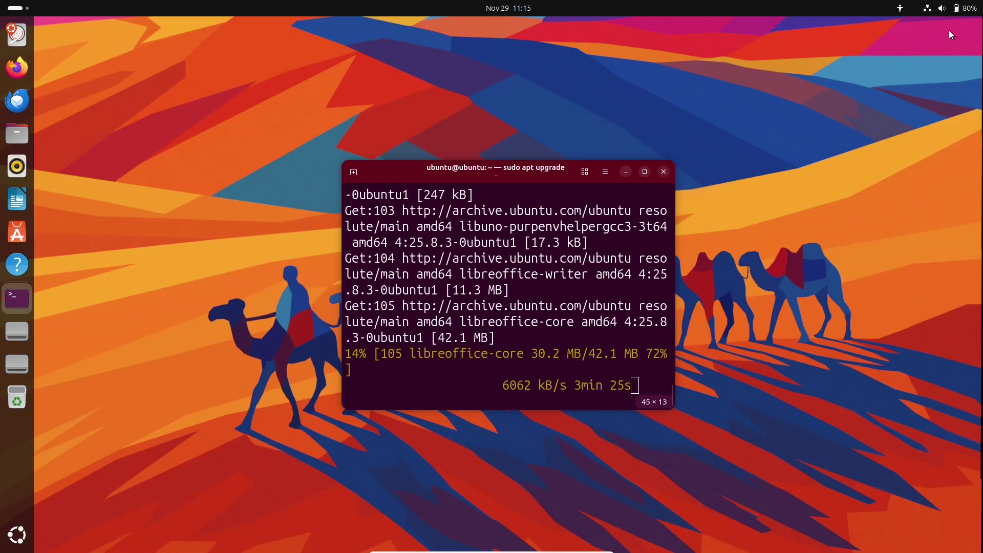
- Restore the terminal to the upper right, browse both app-grid pages, then maximize and restore it
left_click(952, 28)
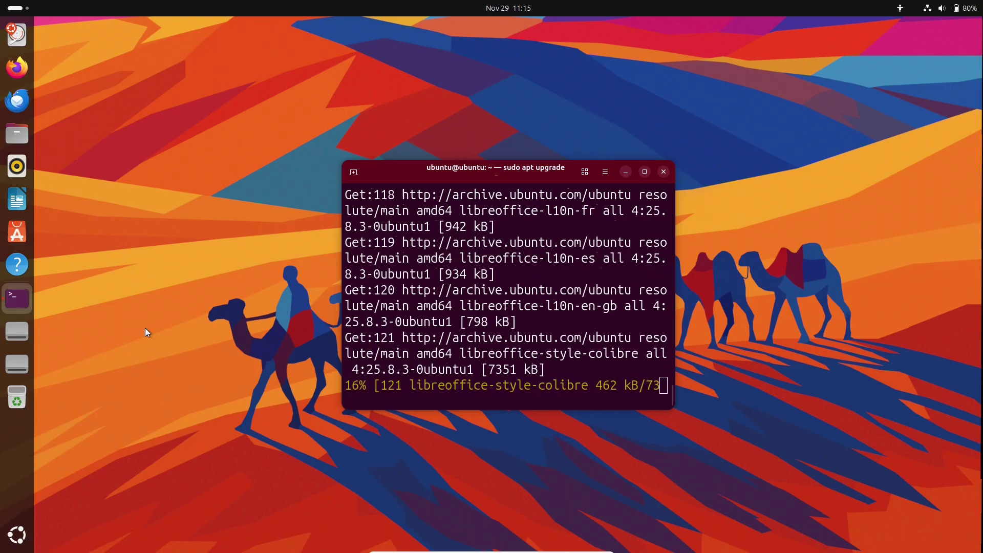
left_click_drag(457, 172, 704, 127)
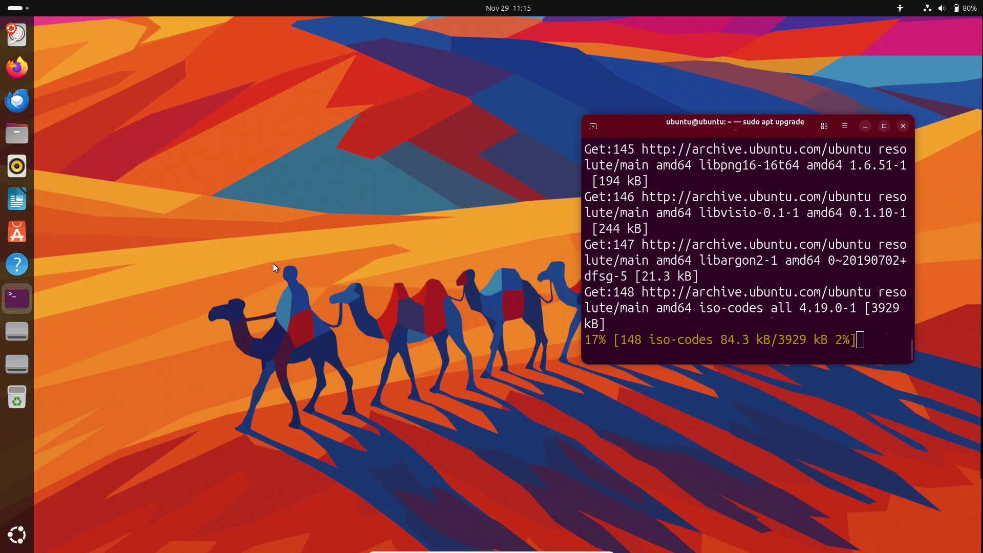
left_click(15, 534)
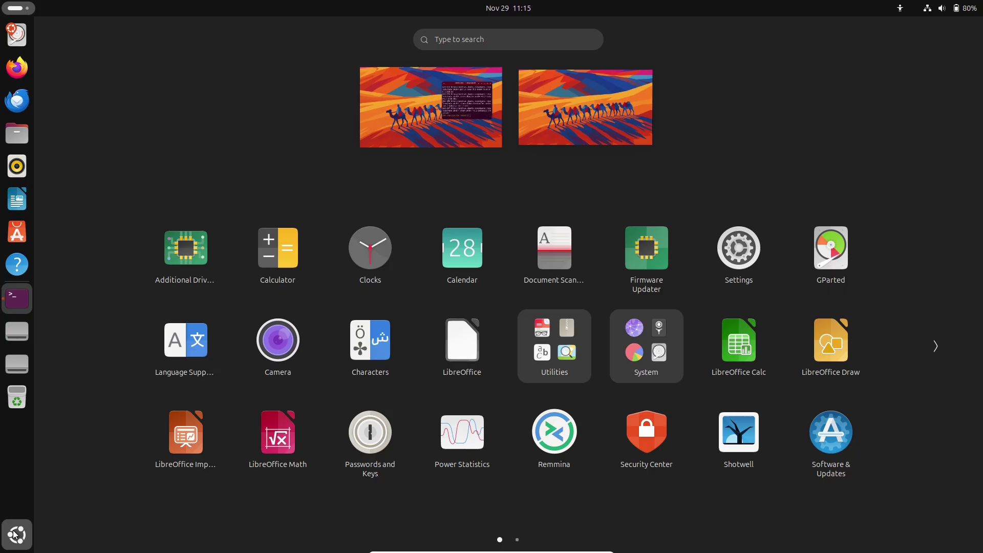
left_click(928, 341)
left_click(410, 127)
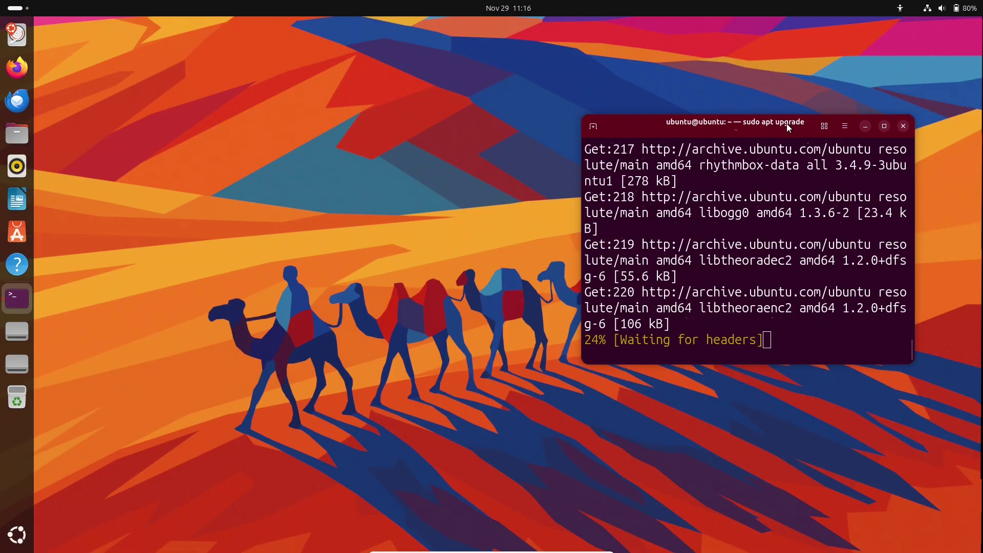
left_click(885, 126)
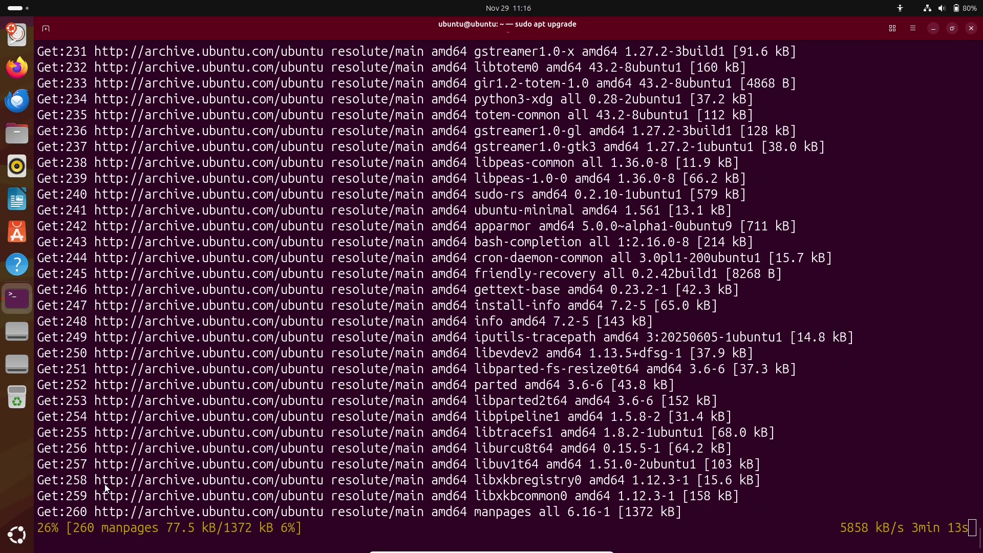
left_click(953, 28)
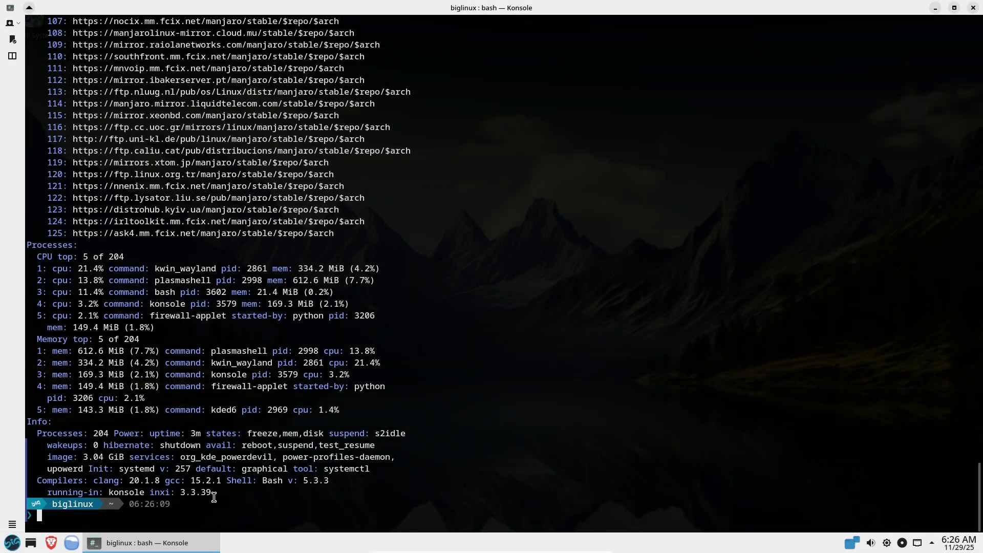
- Select the Info section of the inxi report in Konsole and scroll back up through the output
left_click_drag(214, 496, 28, 422)
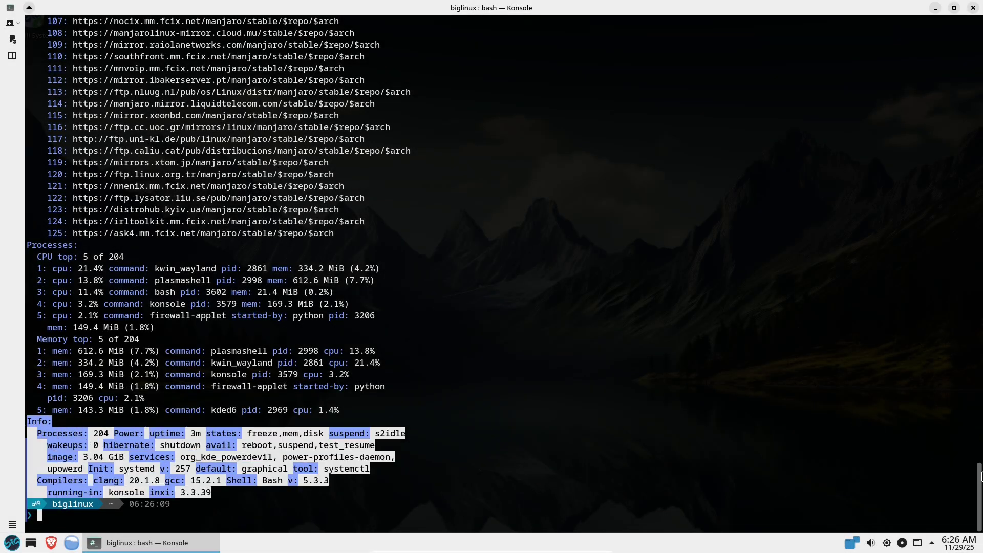
left_click_drag(981, 476, 941, 23)
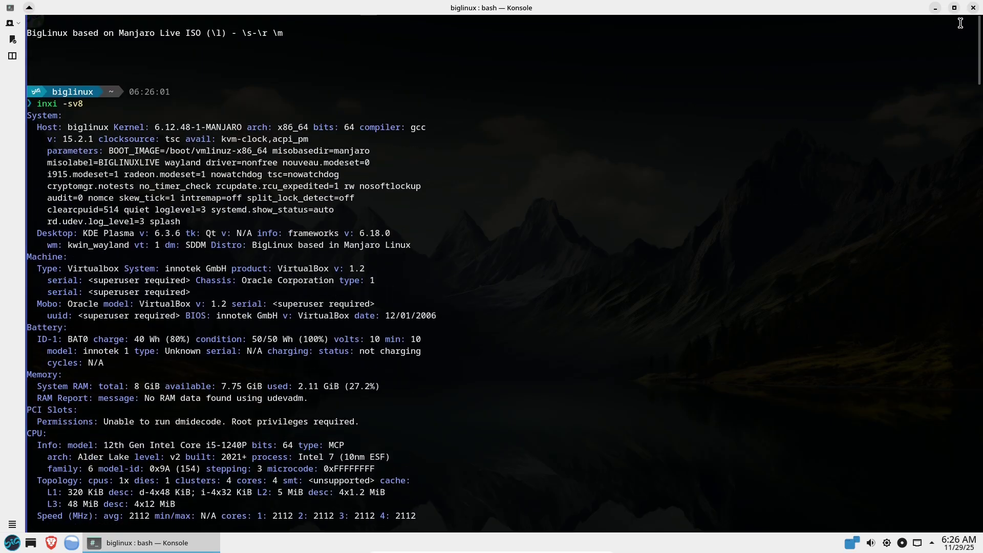
left_click(974, 8)
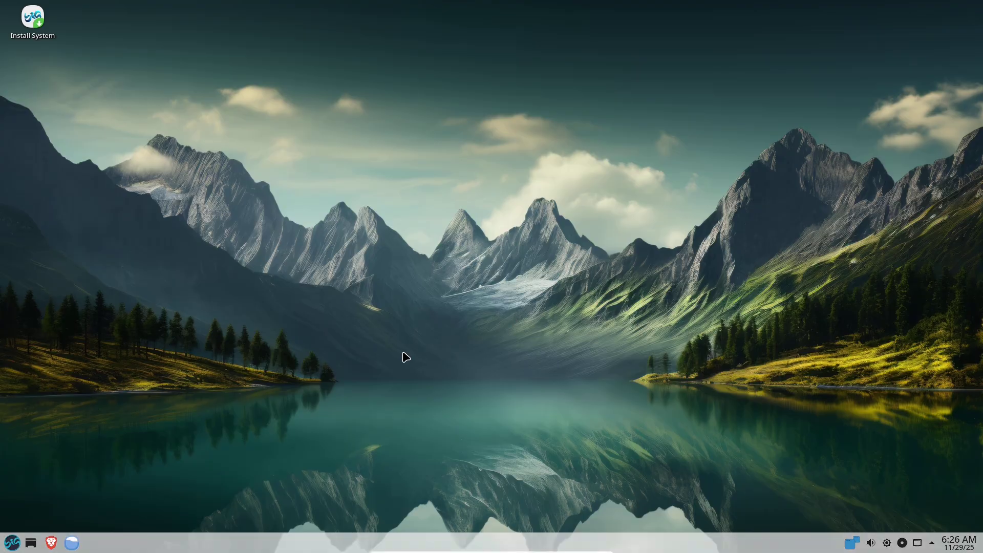
left_click(75, 537)
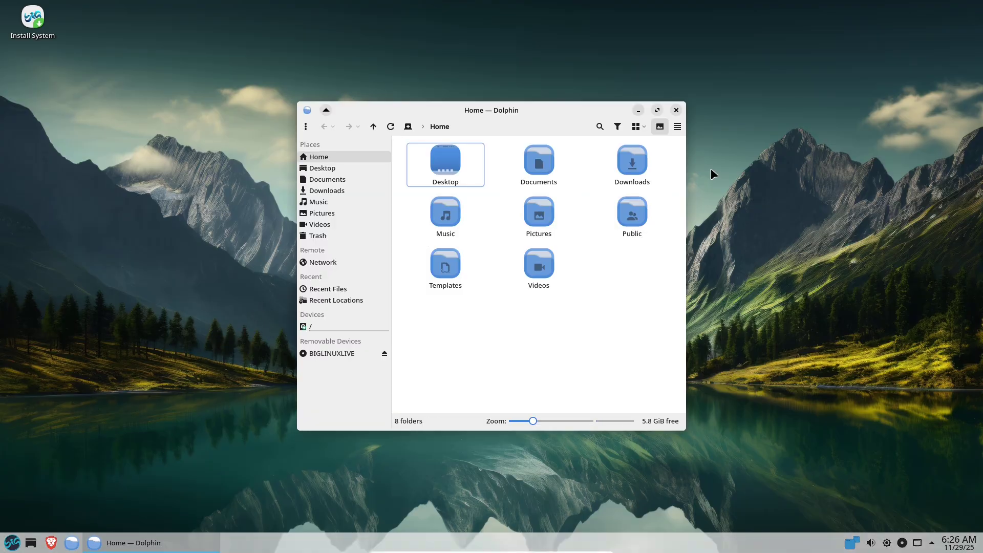
left_click(658, 110)
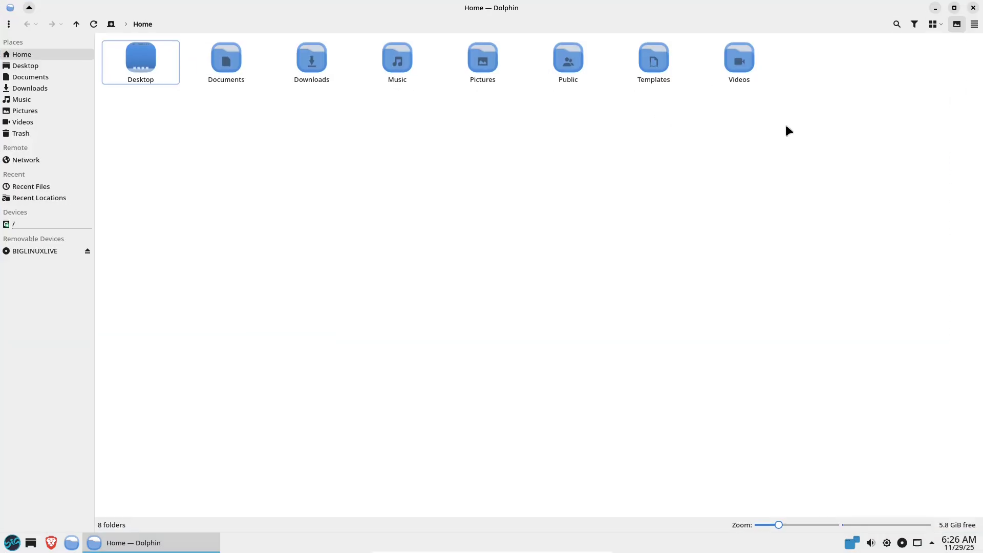
left_click(973, 25)
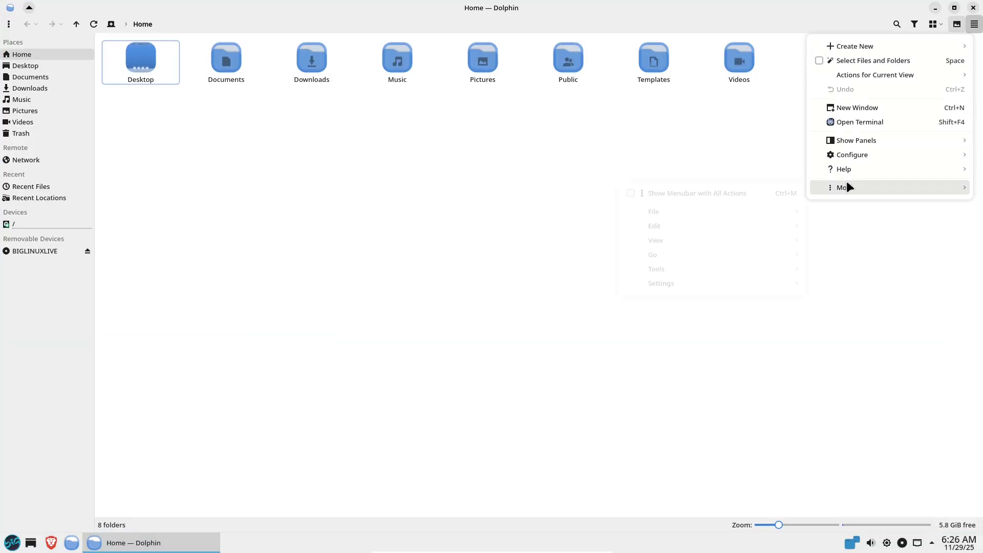
mouse_move(845, 172)
left_click(687, 253)
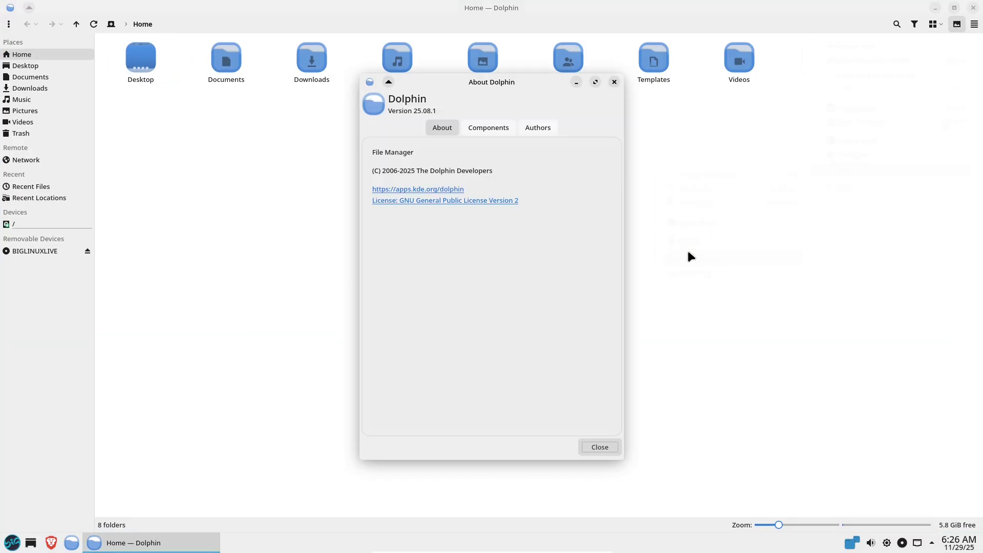
left_click(614, 81)
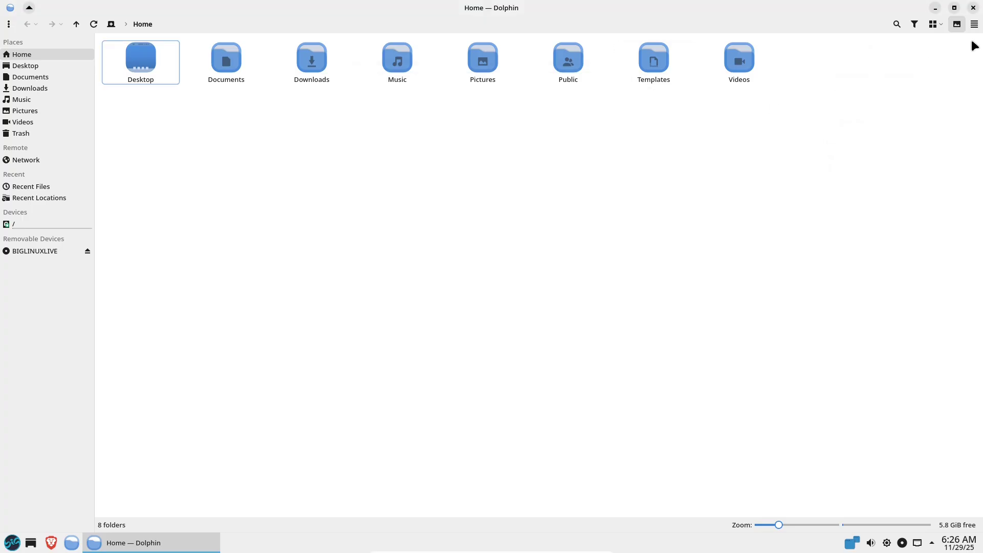
left_click(974, 8)
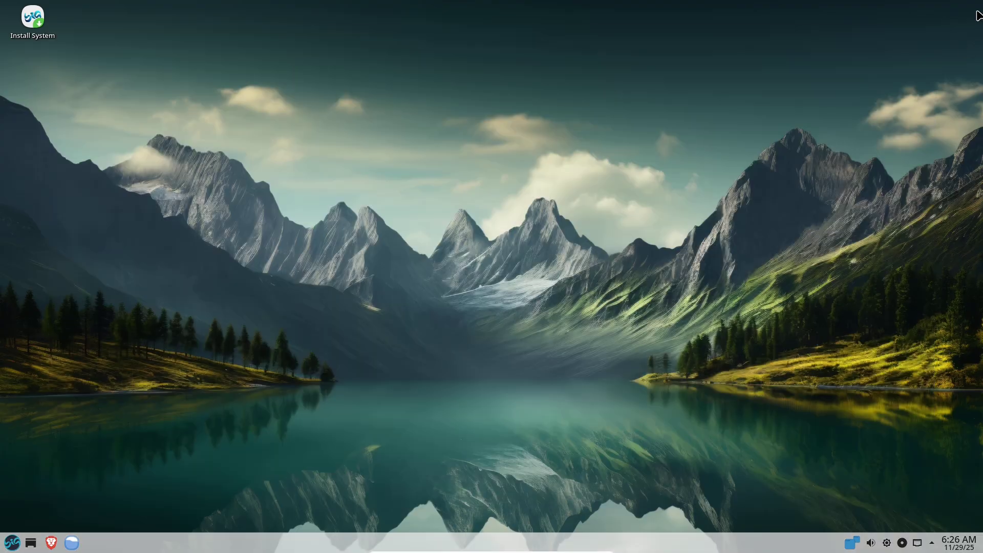
left_click(956, 545)
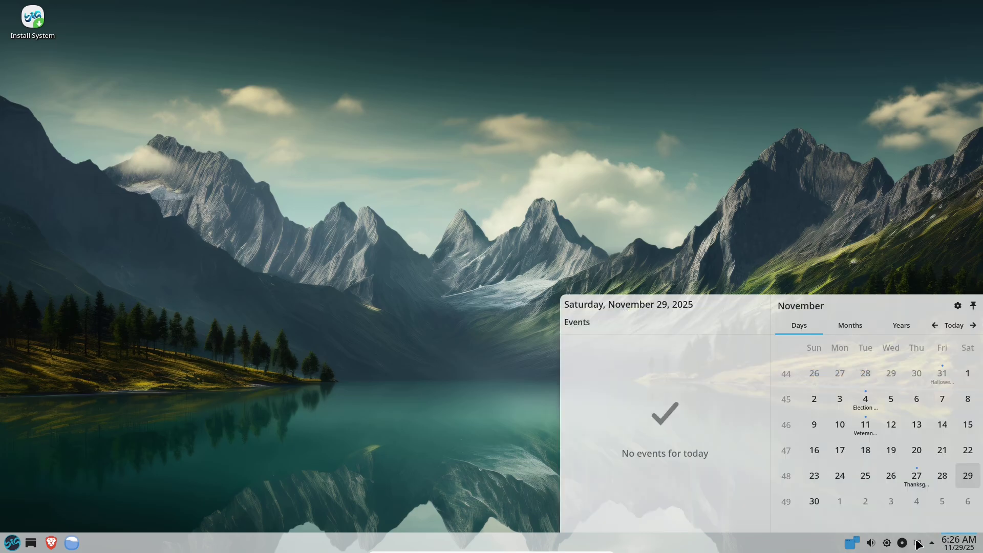
left_click(918, 545)
left_click(904, 545)
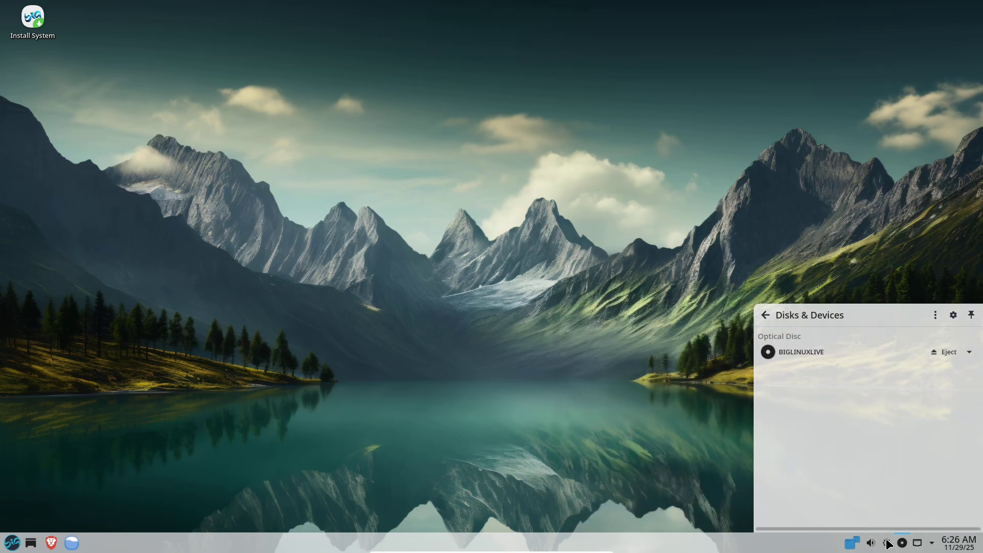
left_click(889, 544)
left_click(886, 544)
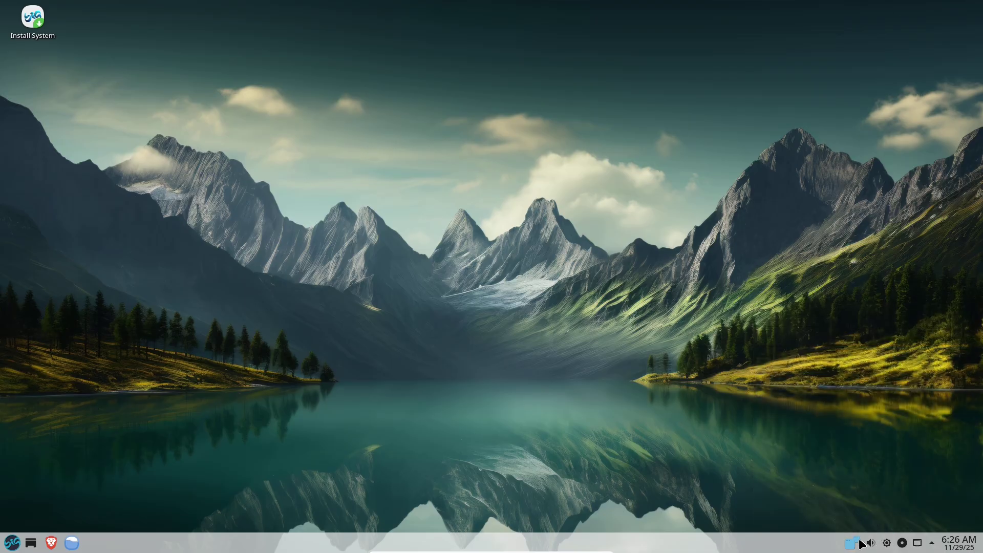
left_click(861, 544)
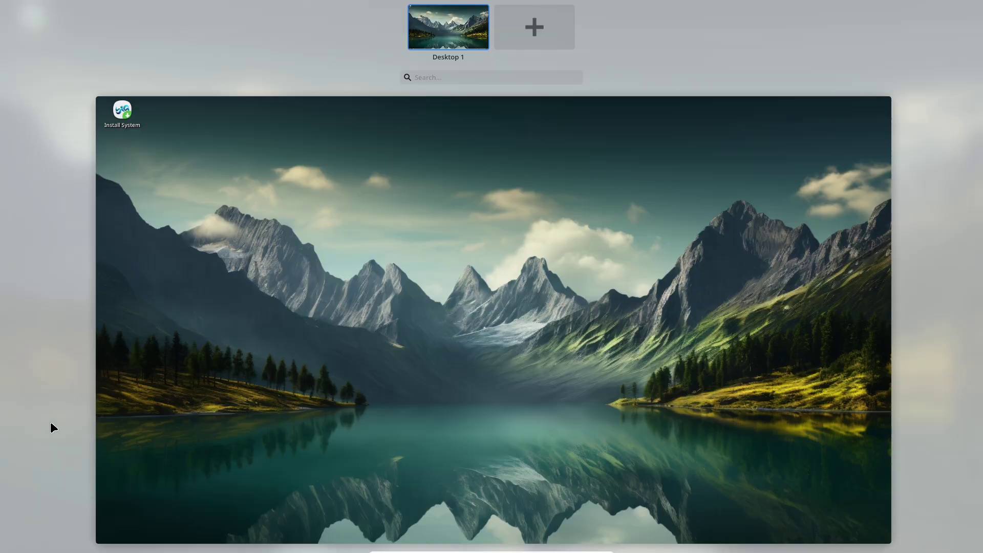
left_click(246, 304)
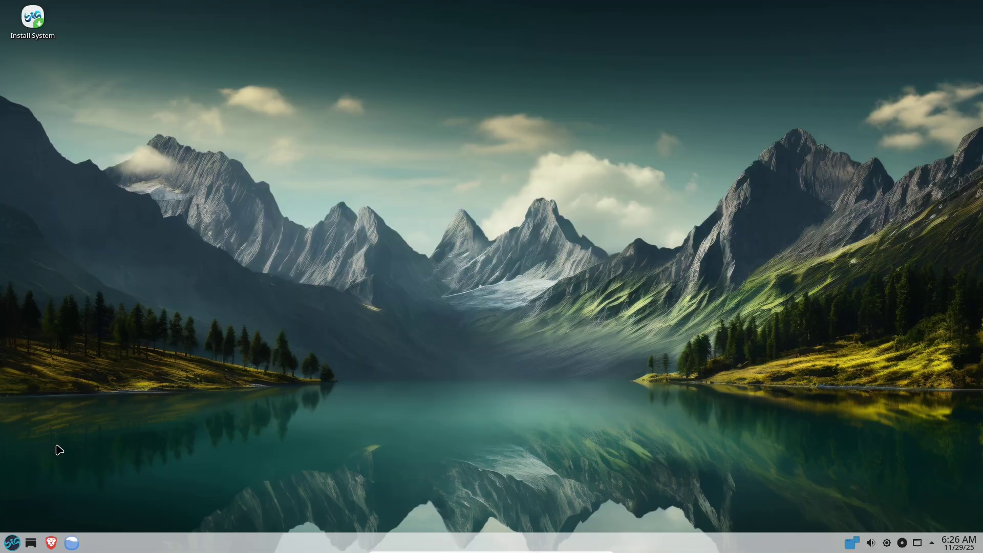
- Launch Control Center and Big-Store from the launcher favourites, keeping Control Center in front
left_click(19, 542)
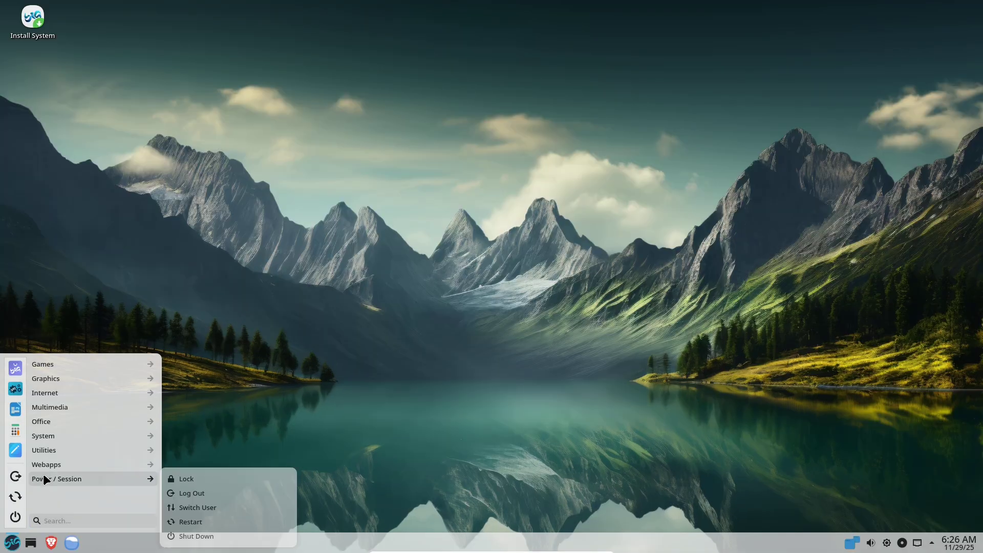
left_click(16, 391)
left_click(11, 543)
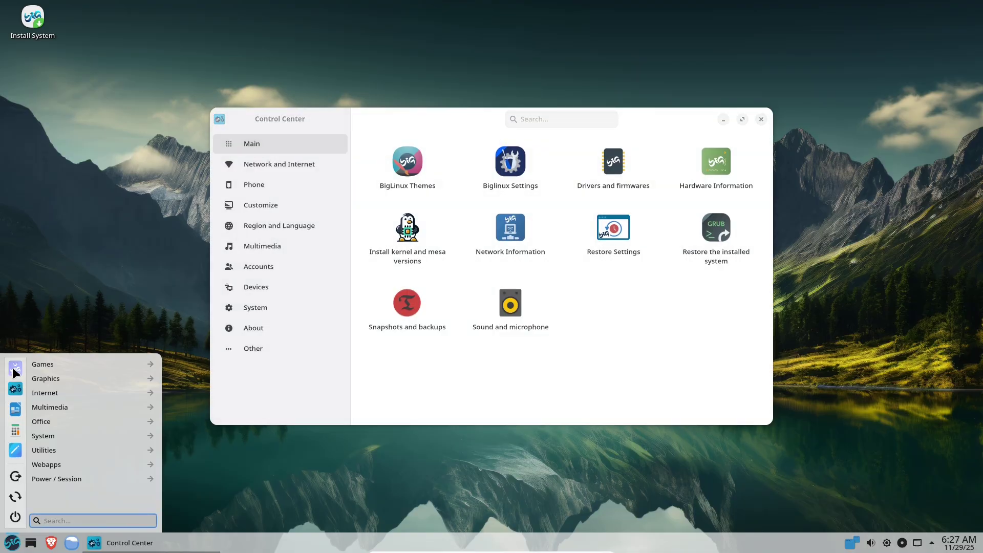
left_click(15, 370)
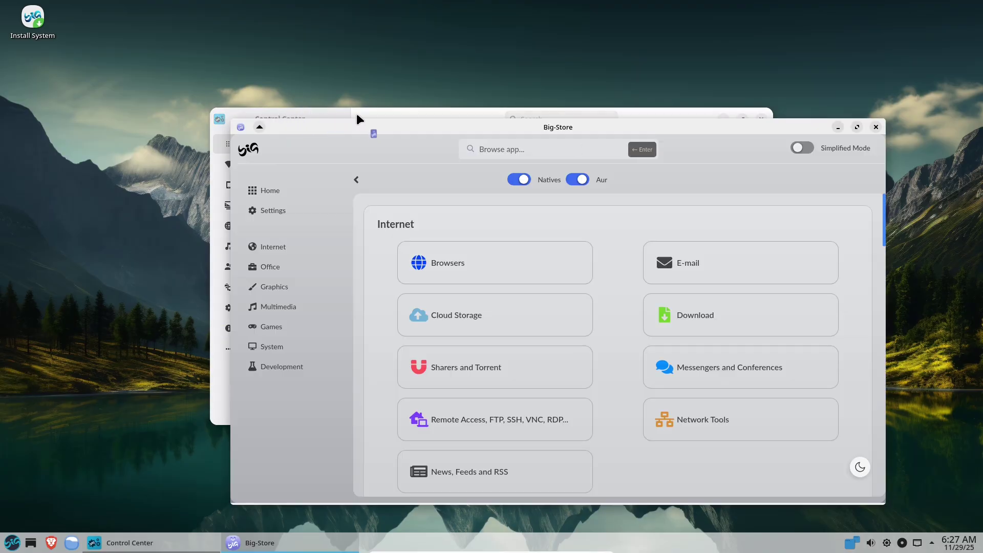
left_click(356, 113)
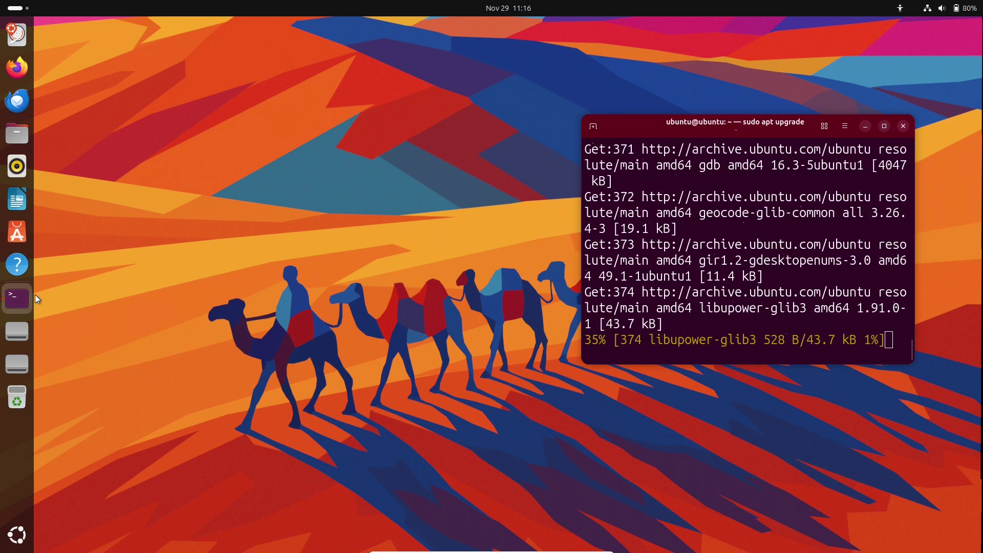
- Load ubuntu.com in a Firefox private window, then bring the upgrade terminal back to the front
left_click(884, 127)
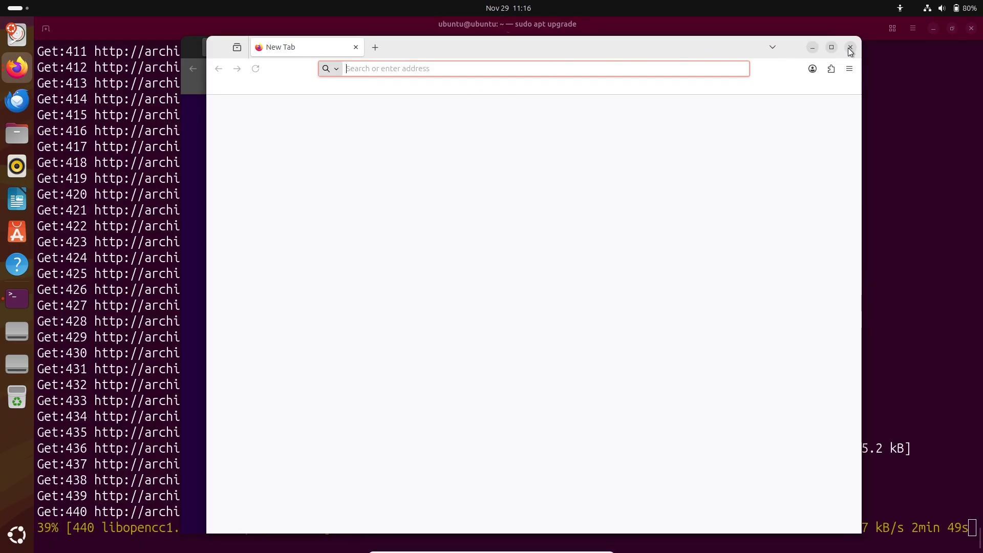
key("ctrl+shift+p")
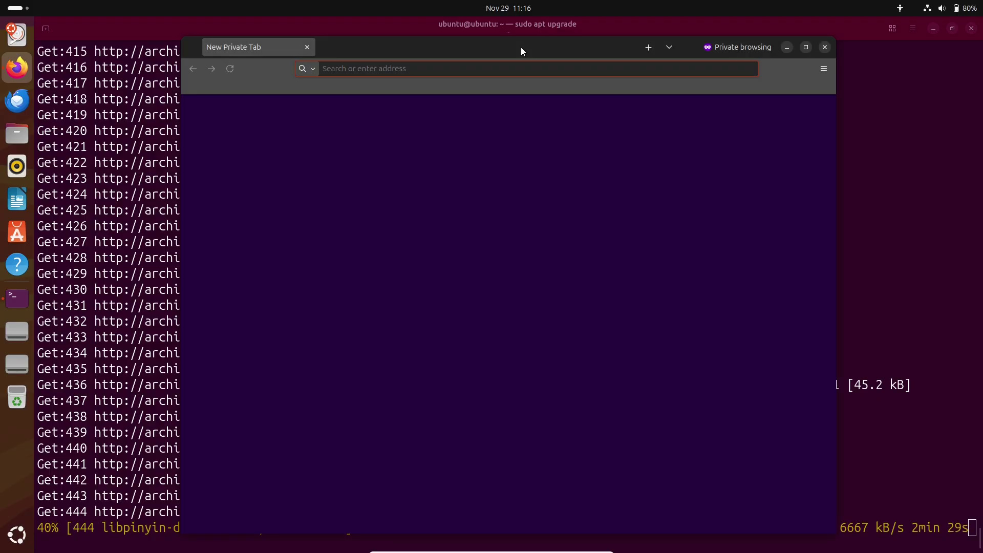
left_click_drag(521, 47, 570, 33)
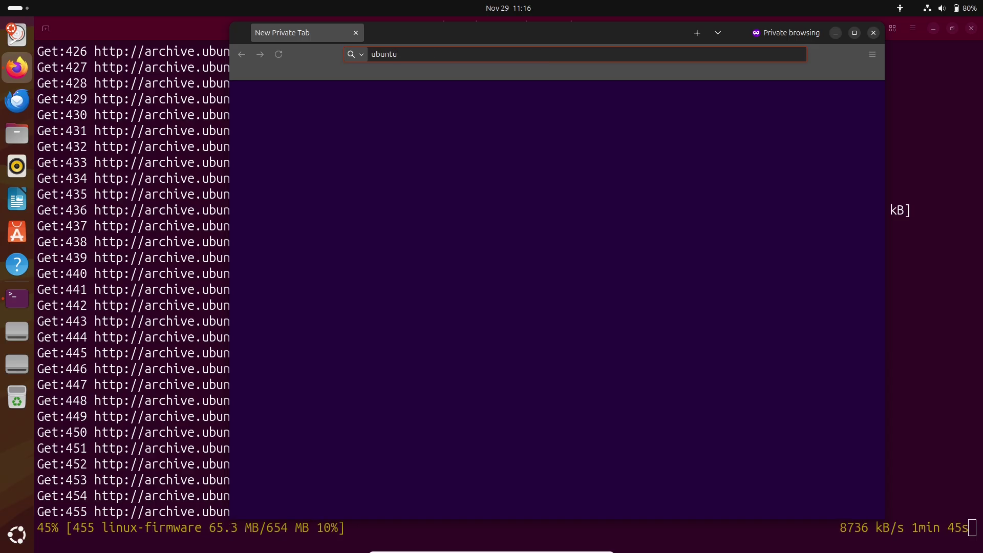
type(".com")
key("Return")
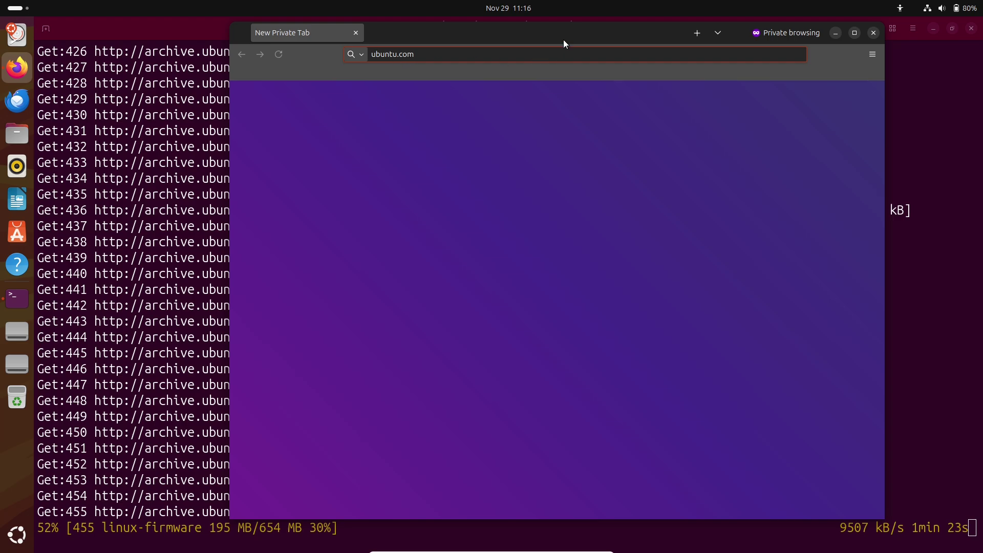
left_click_drag(568, 38, 594, 54)
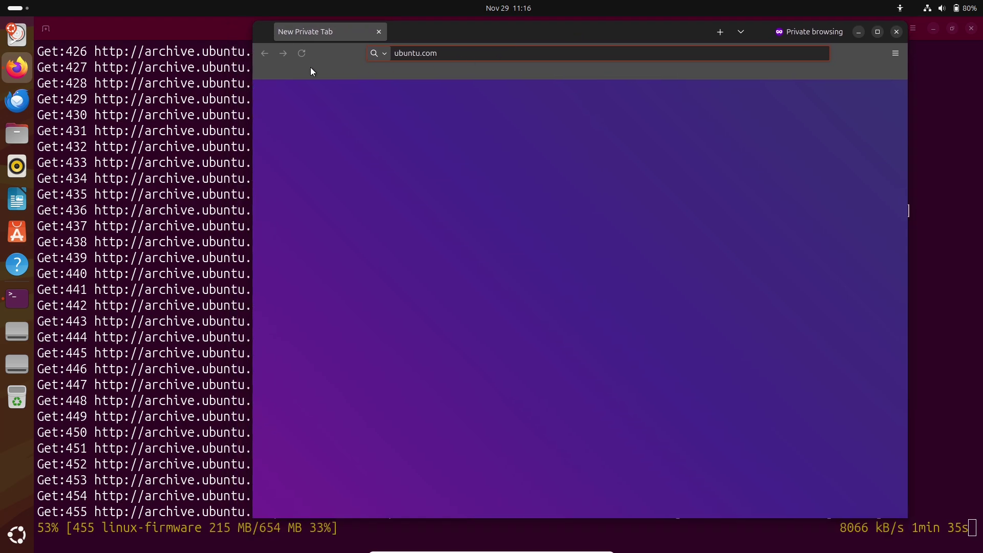
left_click(211, 33)
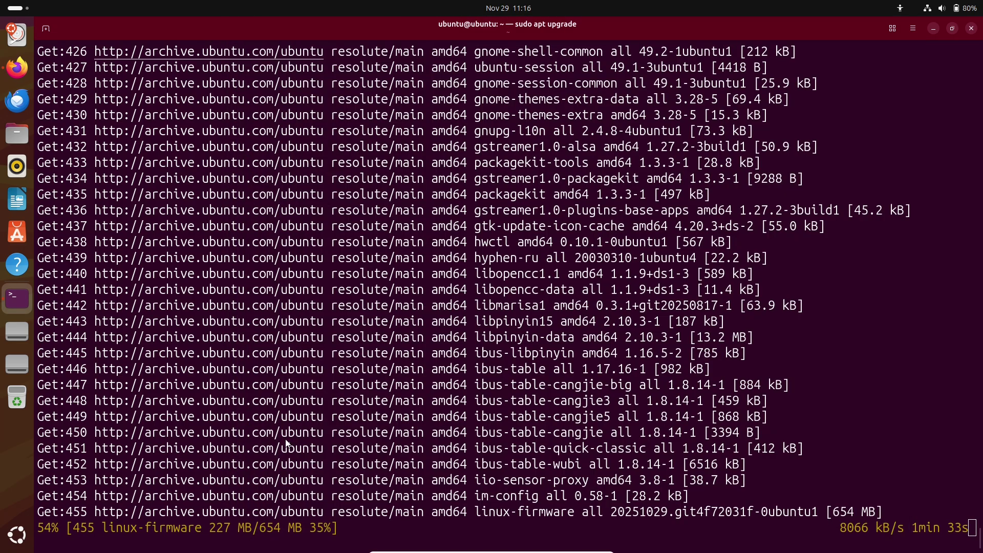
- Switch to the workspace with the Install Ubuntu 26.04 LTS icon and view its context menu
left_click(16, 536)
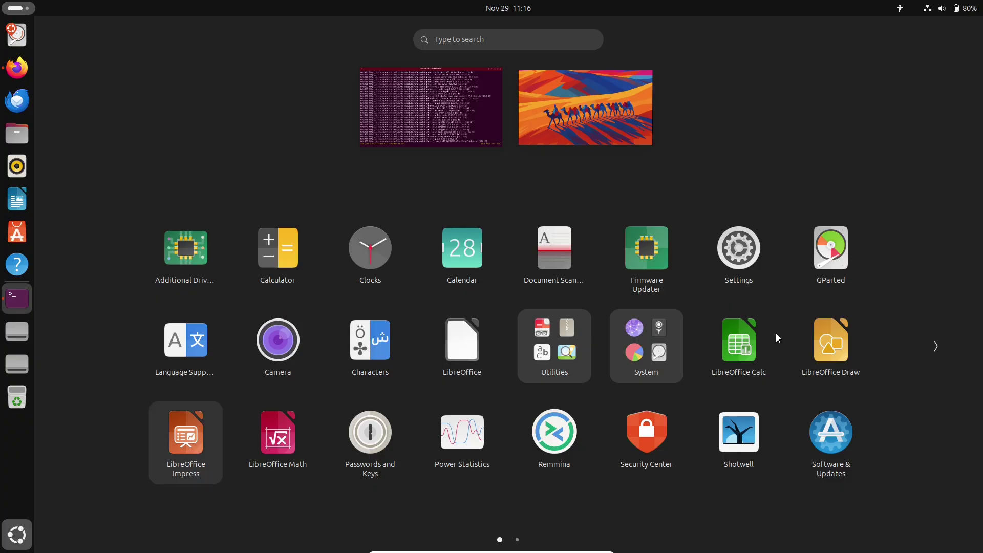
left_click(582, 108)
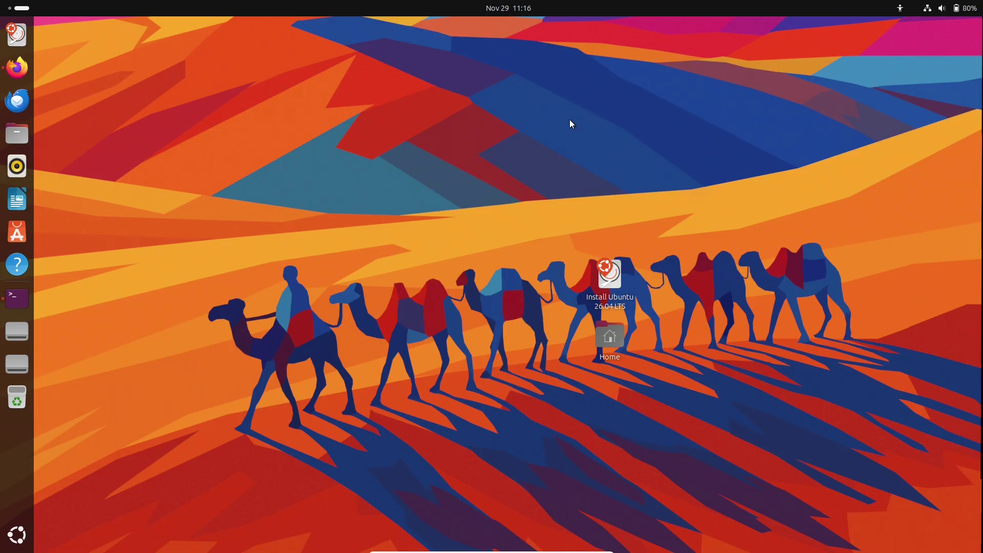
right_click(610, 297)
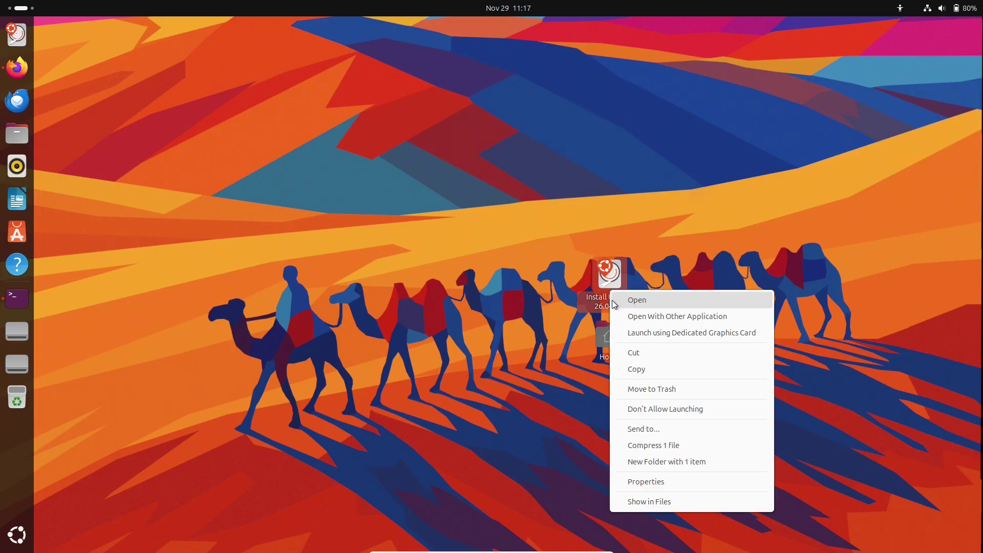
left_click(646, 302)
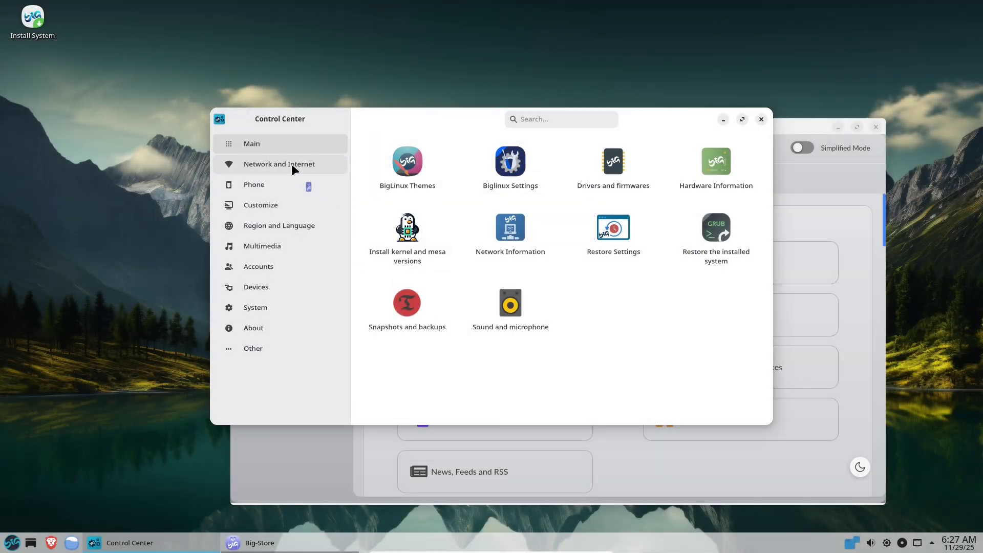
- Maximize the Control Center and view its Network, Phone and Customization categories
left_click(291, 164)
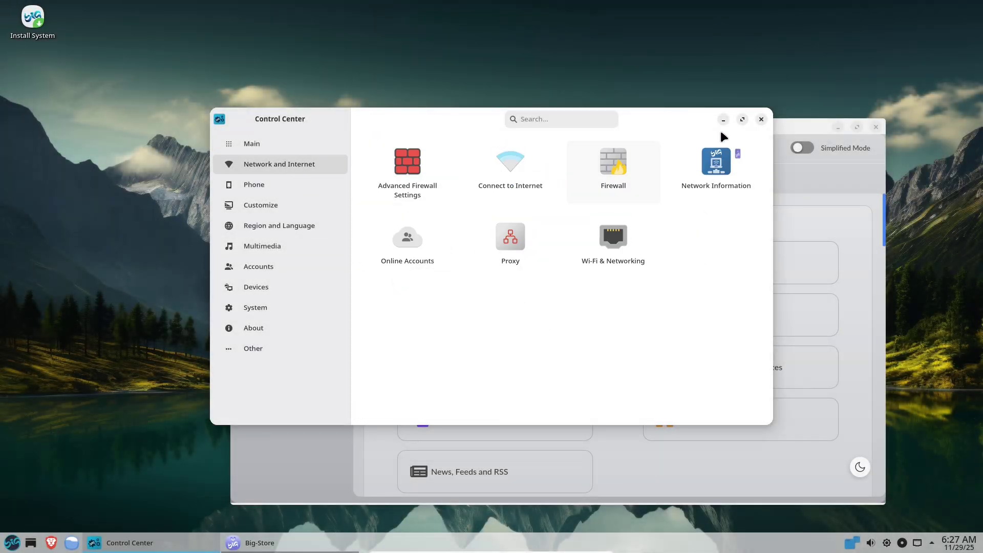
left_click(744, 119)
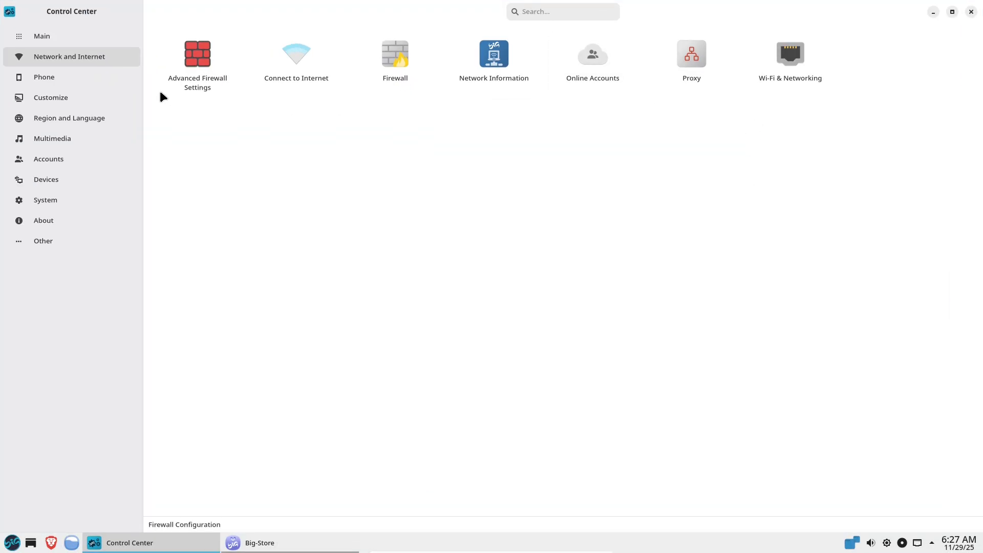
left_click(134, 78)
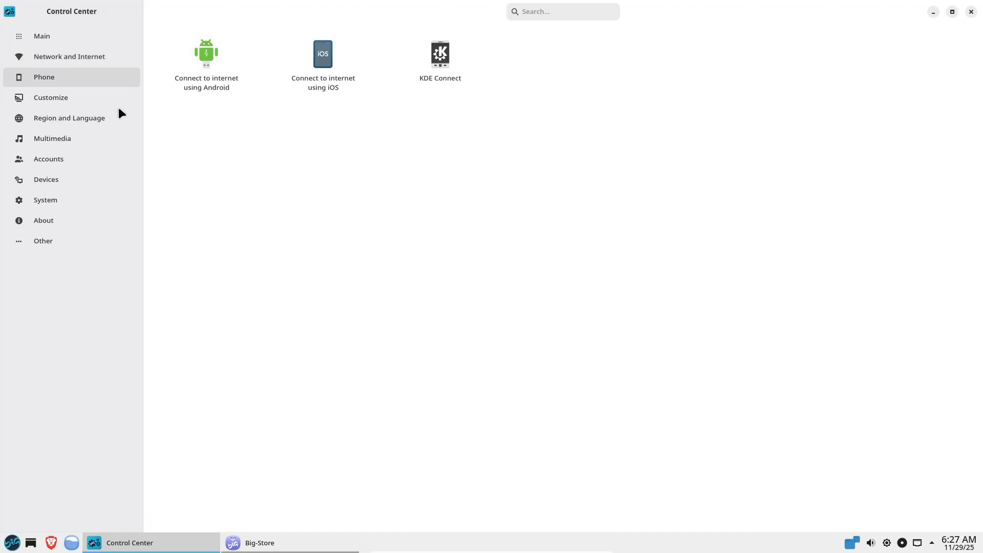
left_click(105, 99)
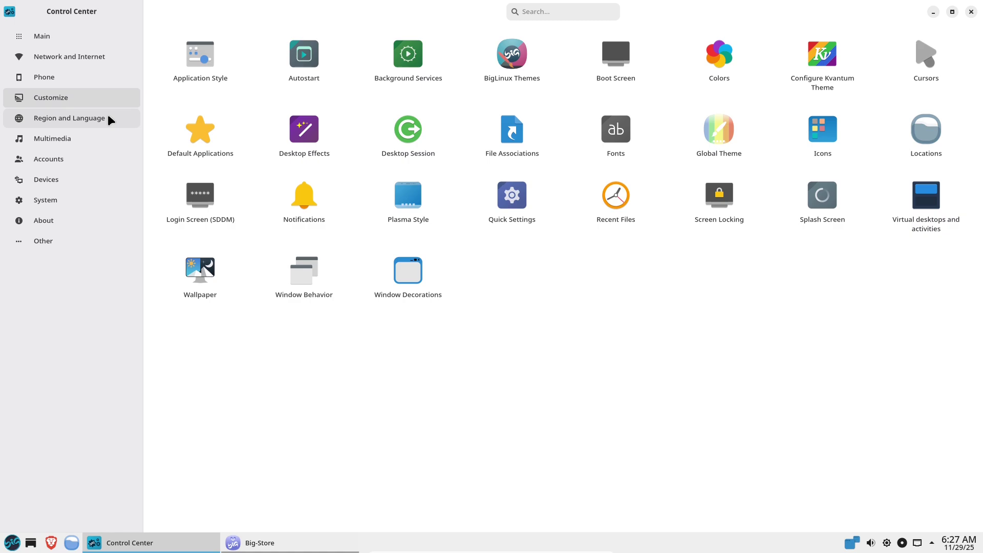
- Browse the Region and Language through Other categories, then close the Control Center
left_click(109, 118)
left_click(108, 145)
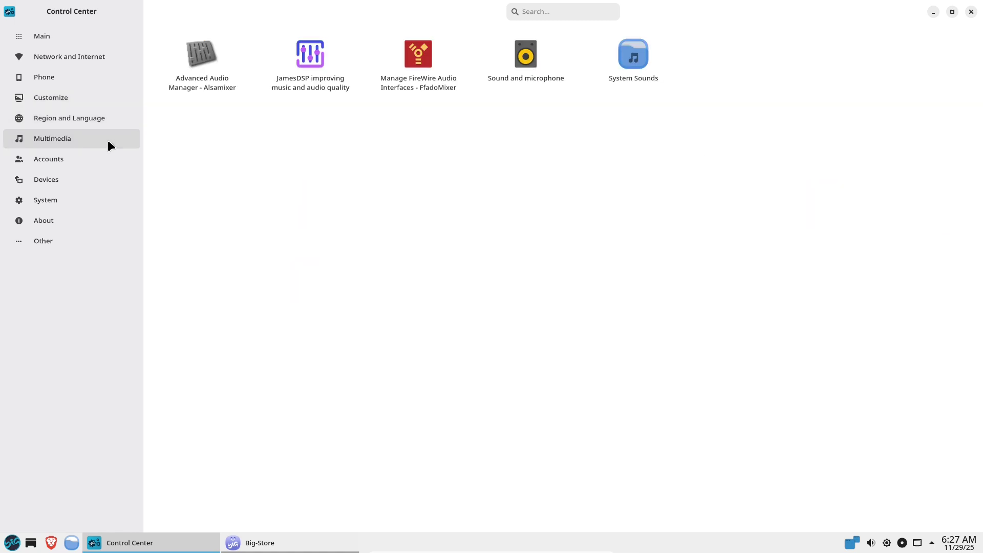
left_click(105, 157)
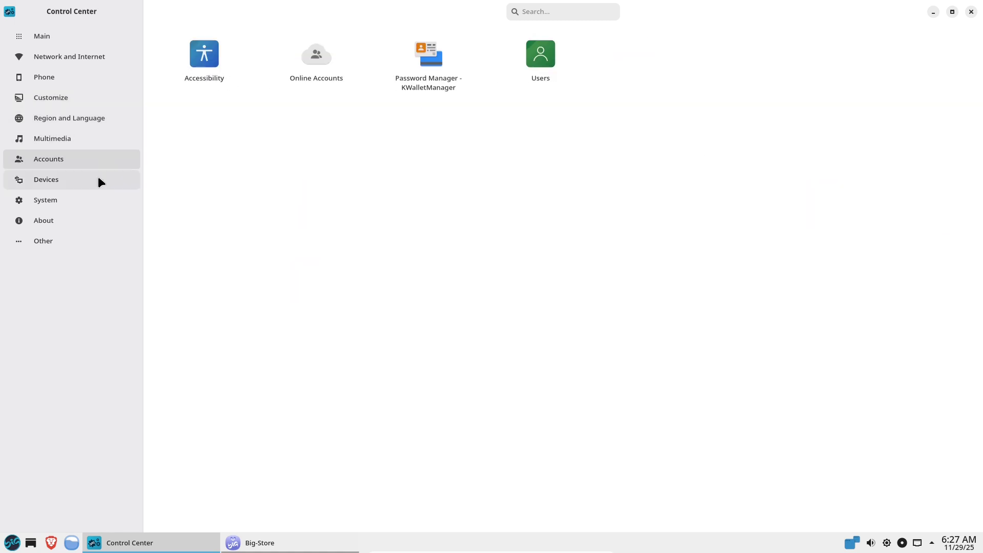
left_click(99, 180)
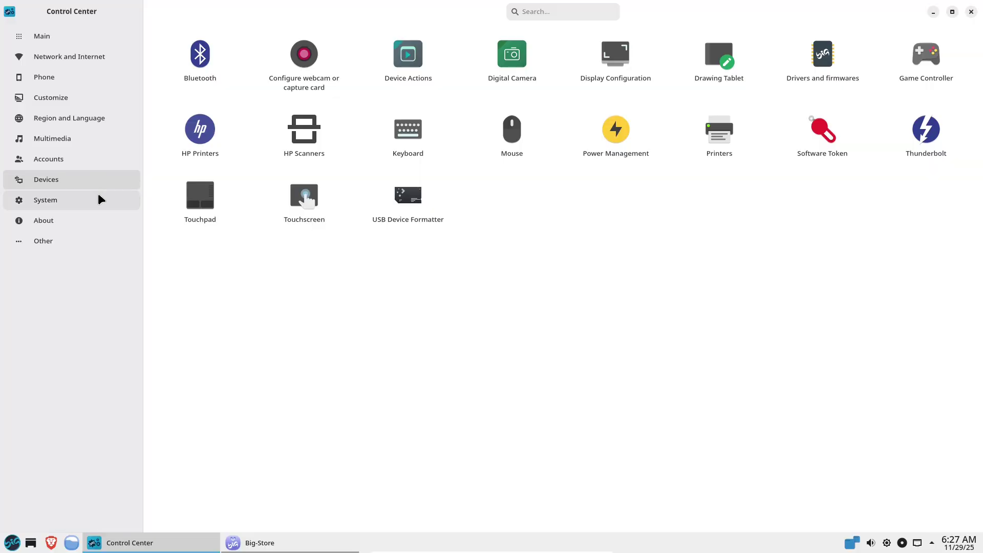
left_click(98, 194)
left_click(96, 224)
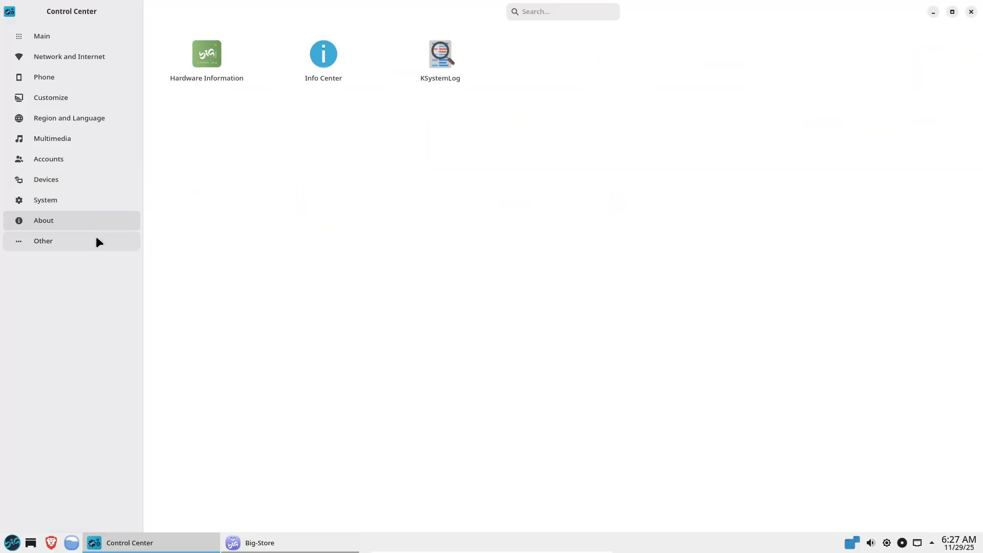
left_click(99, 240)
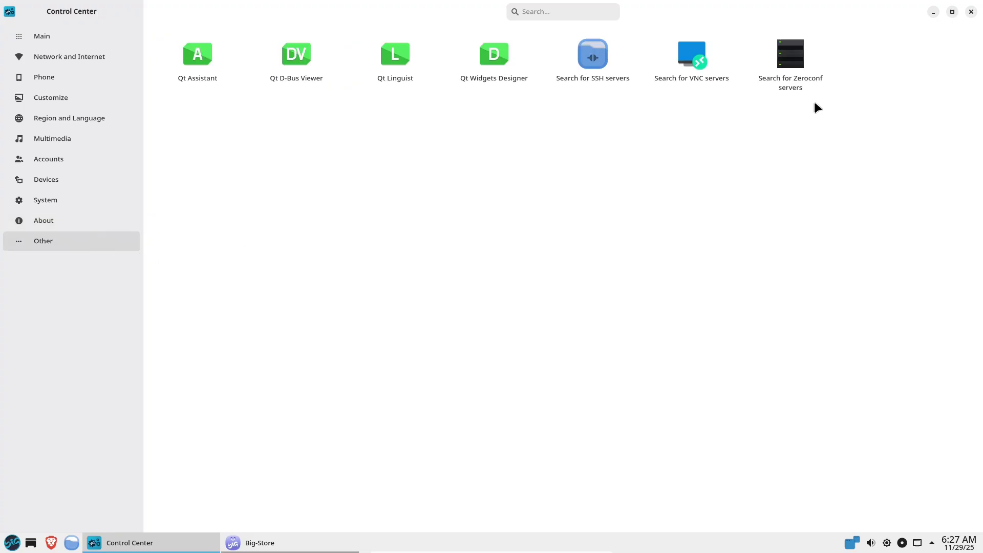
left_click(972, 12)
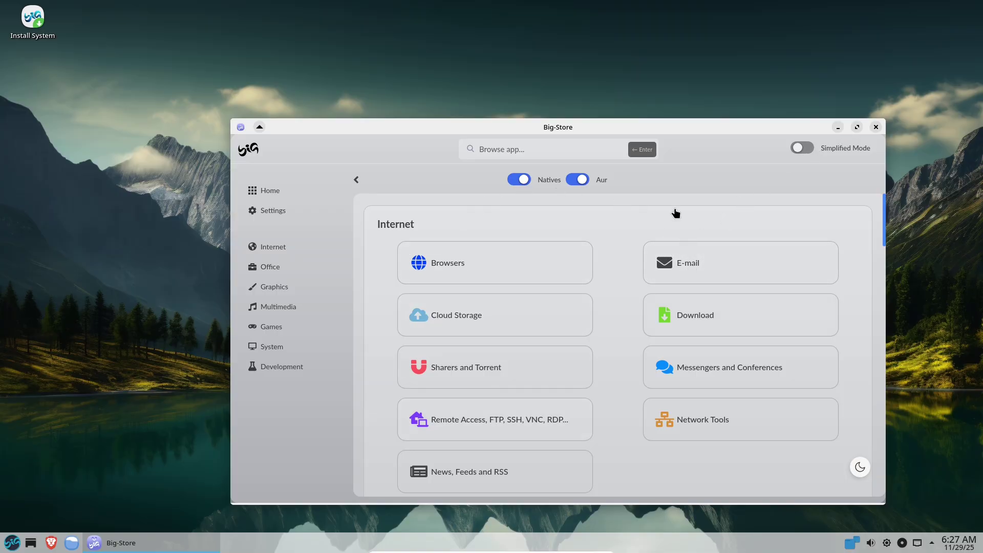
- View Big-Store's Settings page and maximize the window
left_click(294, 191)
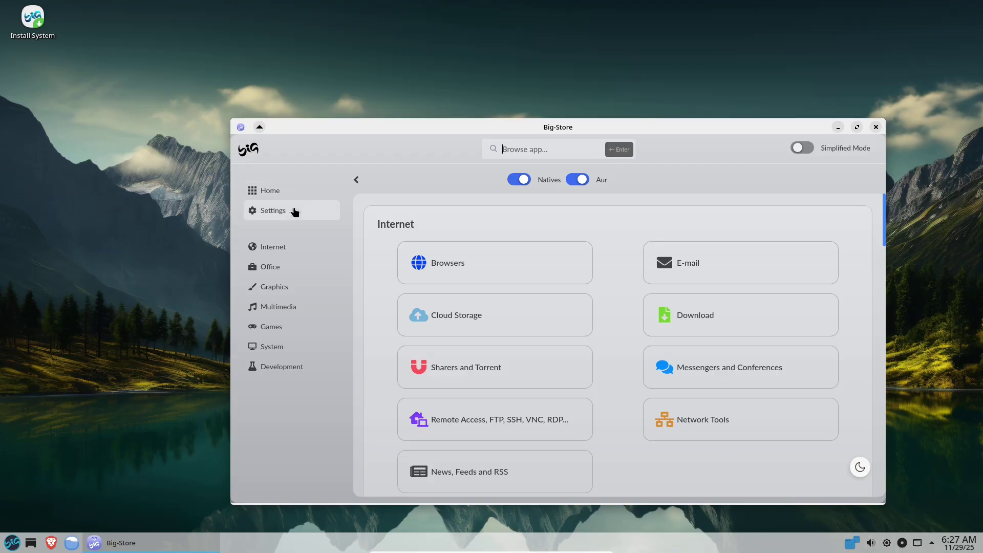
left_click(294, 212)
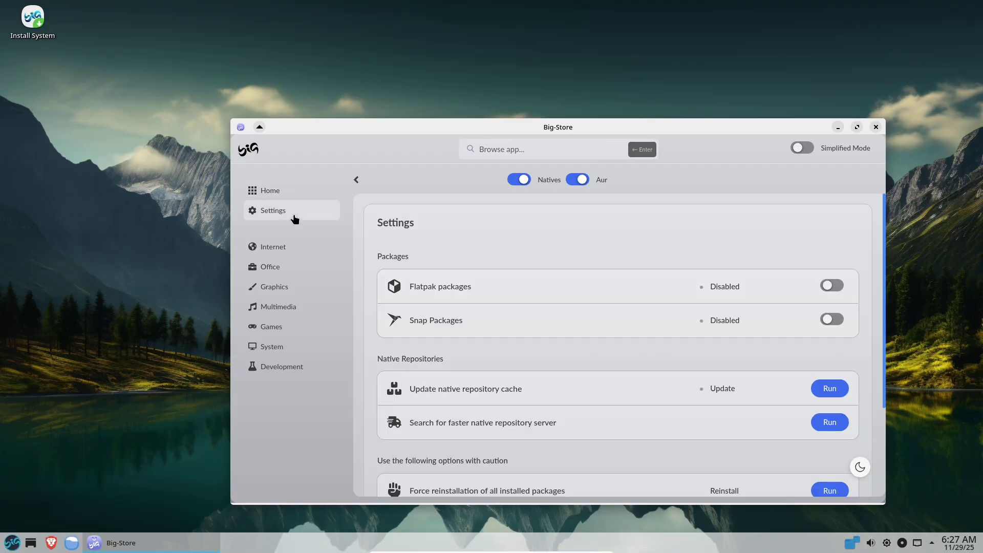
left_click(857, 126)
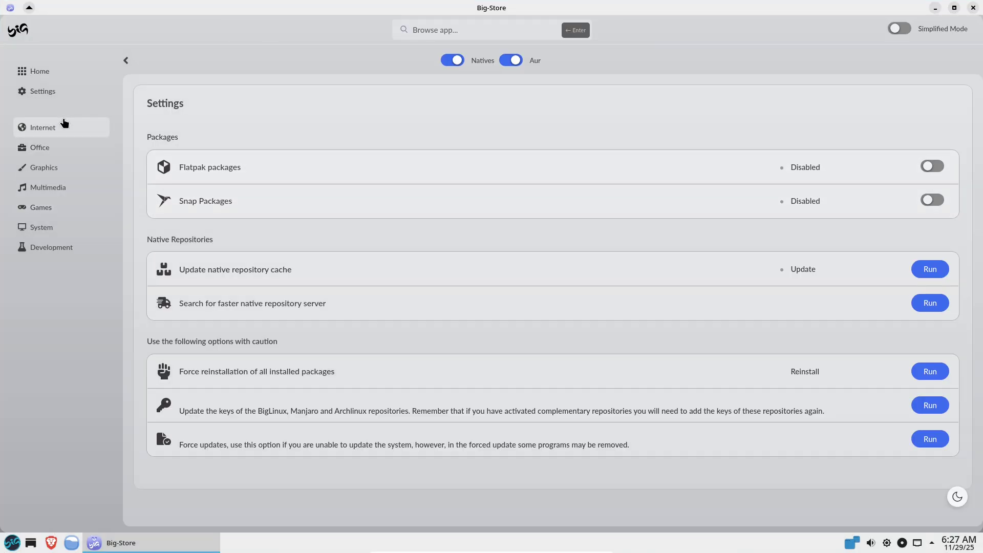
- Jump through the Office, Graphics, Multimedia and Games app categories
left_click(71, 150)
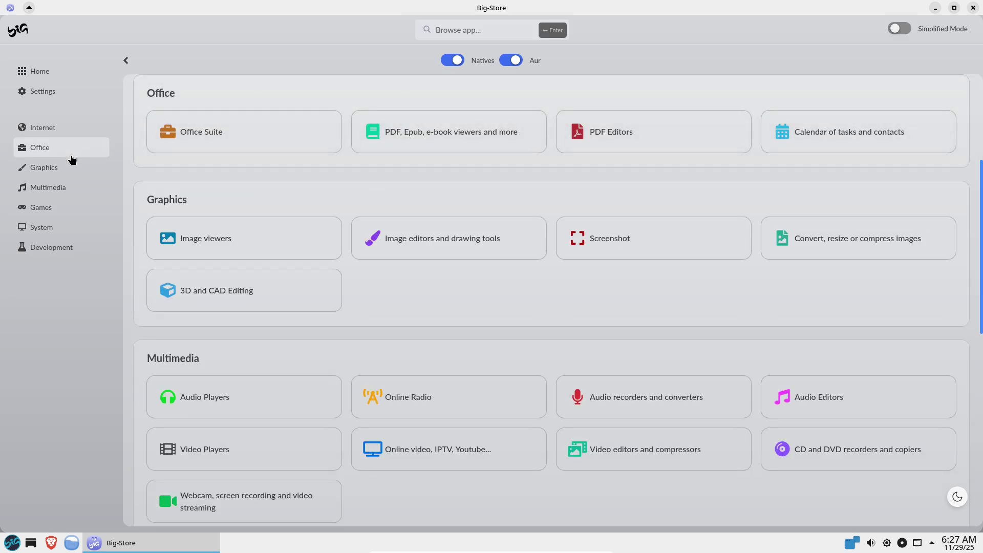
left_click(72, 168)
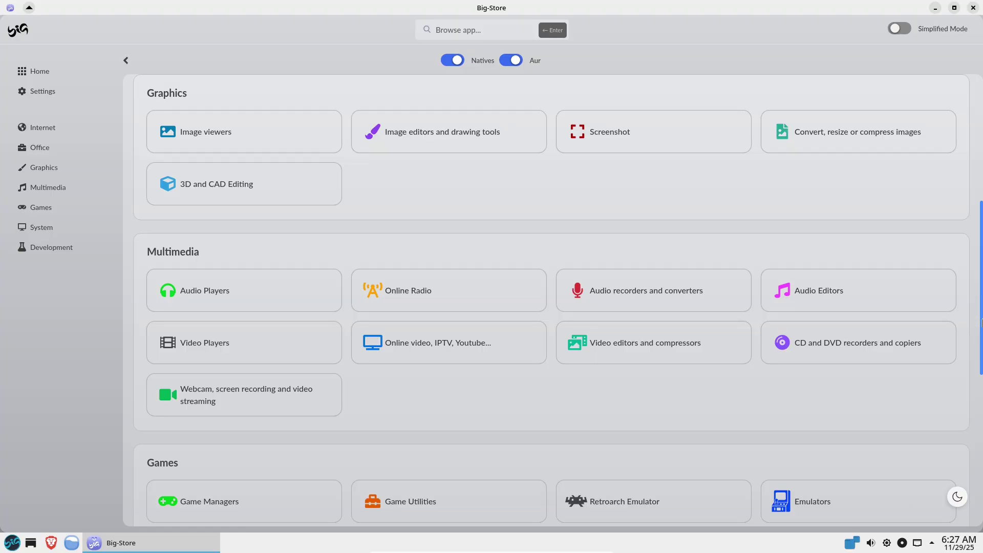
left_click_drag(982, 324, 982, 497)
scroll(967, 303, "up", 12)
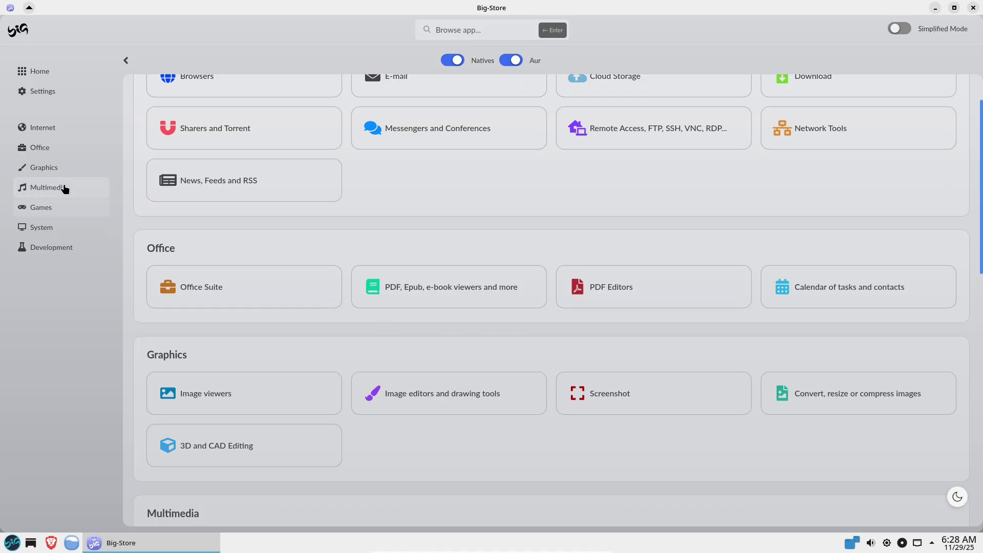
left_click(63, 187)
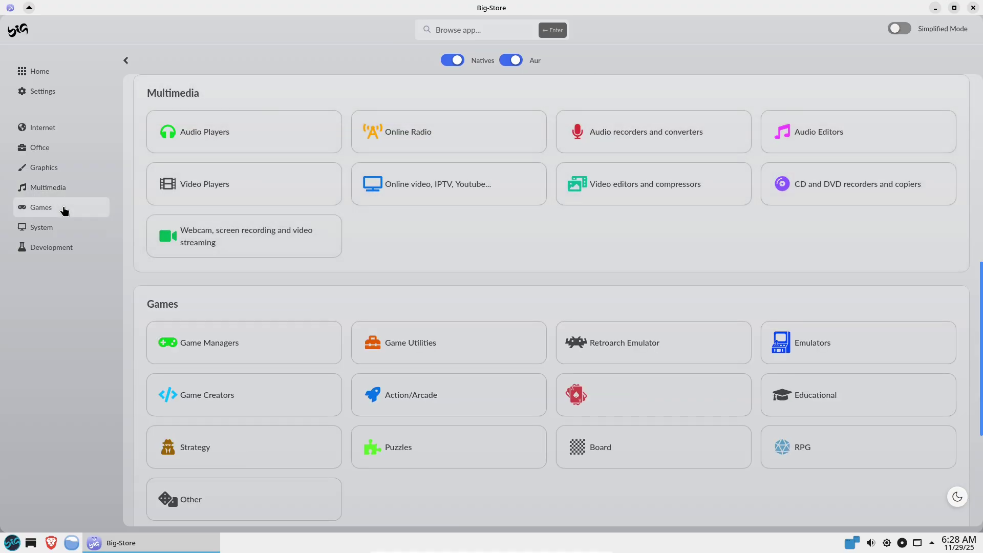
left_click(63, 208)
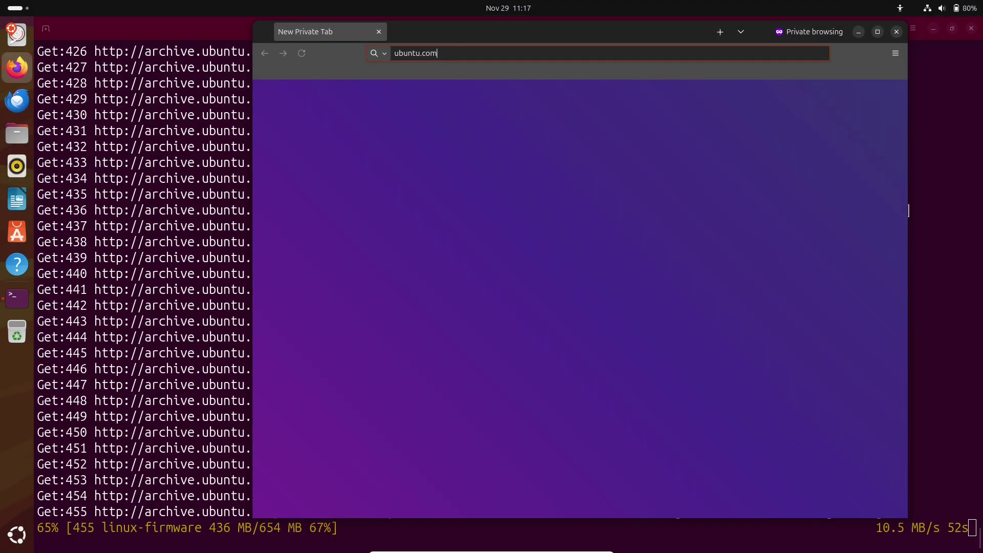
- Raise the terminal over the browser, then look at Show Apps and the empty second workspace
left_click(150, 36)
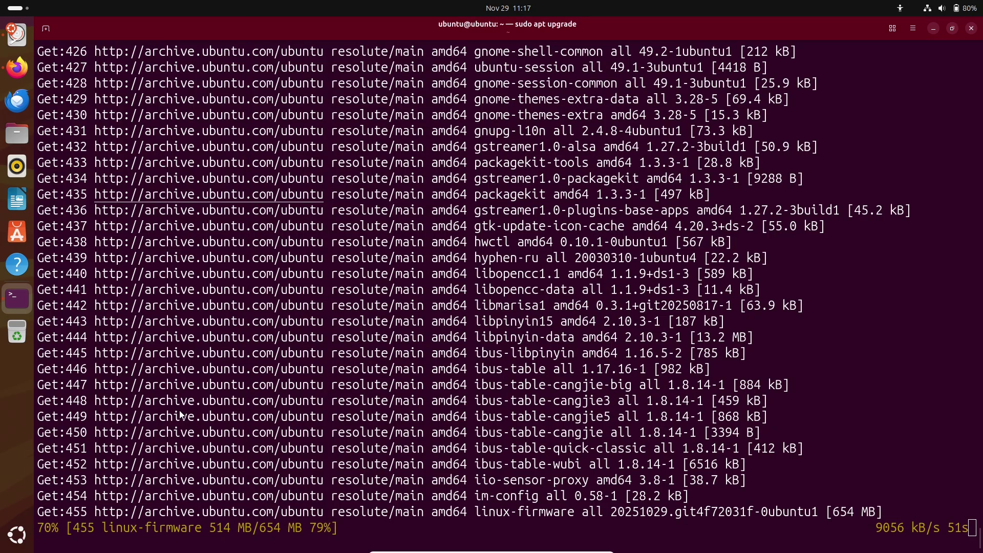
left_click(18, 534)
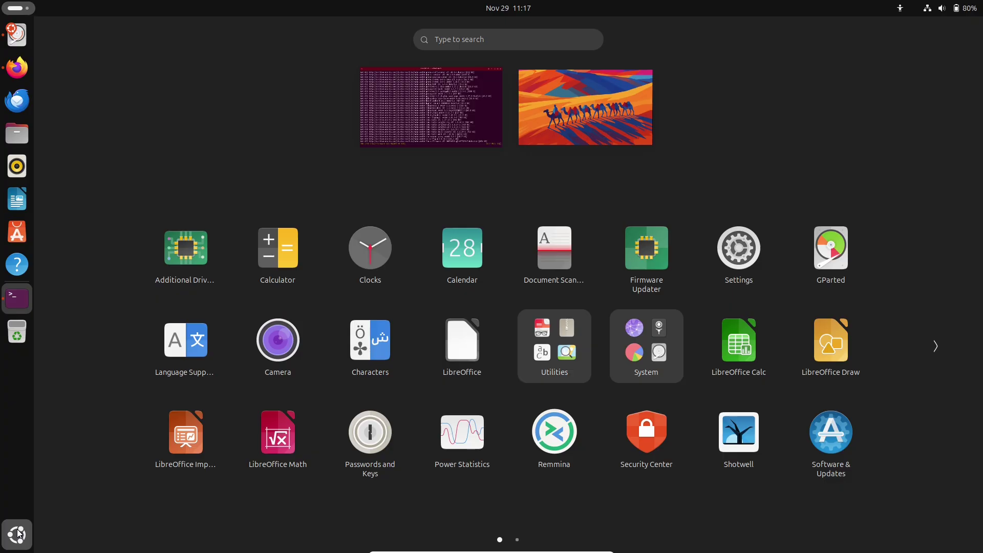
left_click(581, 101)
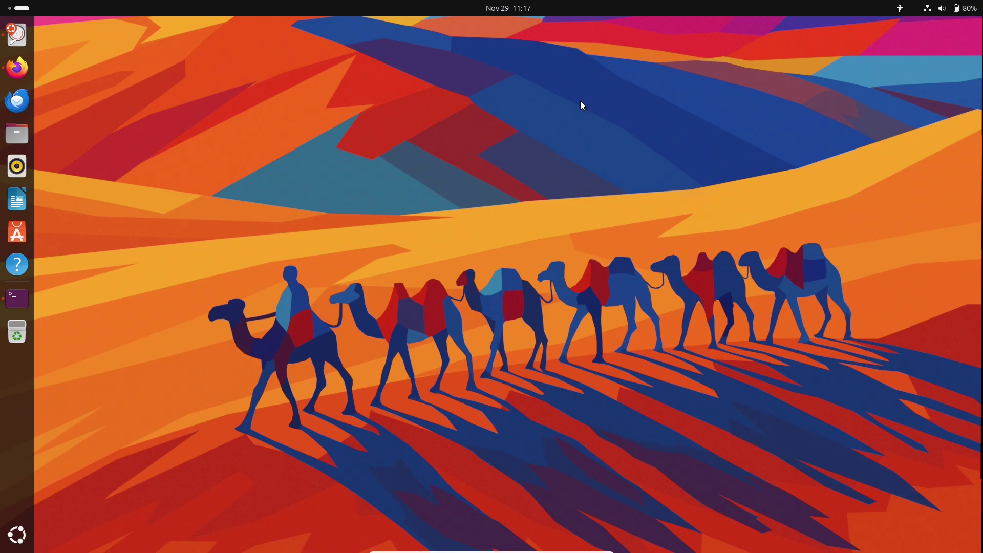
left_click(17, 67)
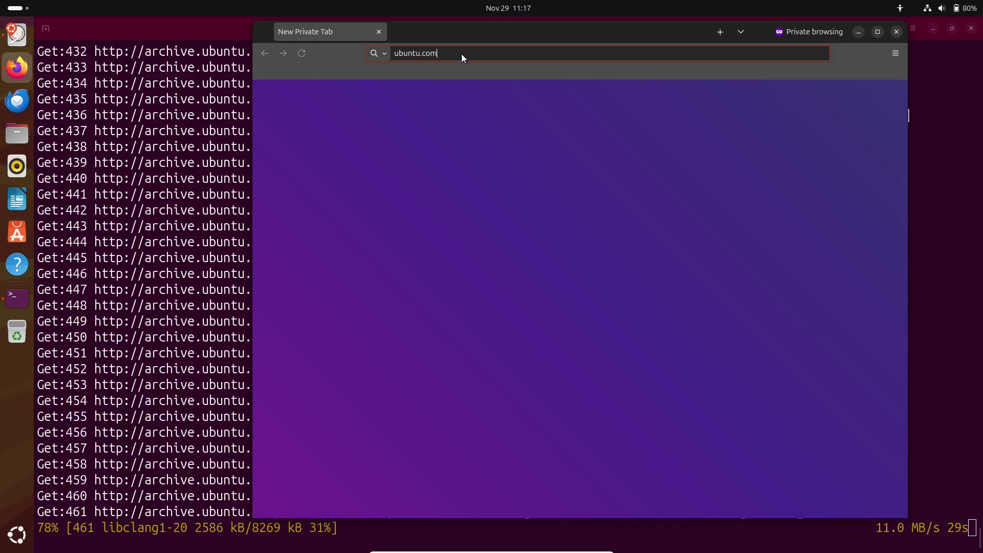
- Bring up the apt terminal from the app grid's second page and shrink it to a small window
left_click(195, 30)
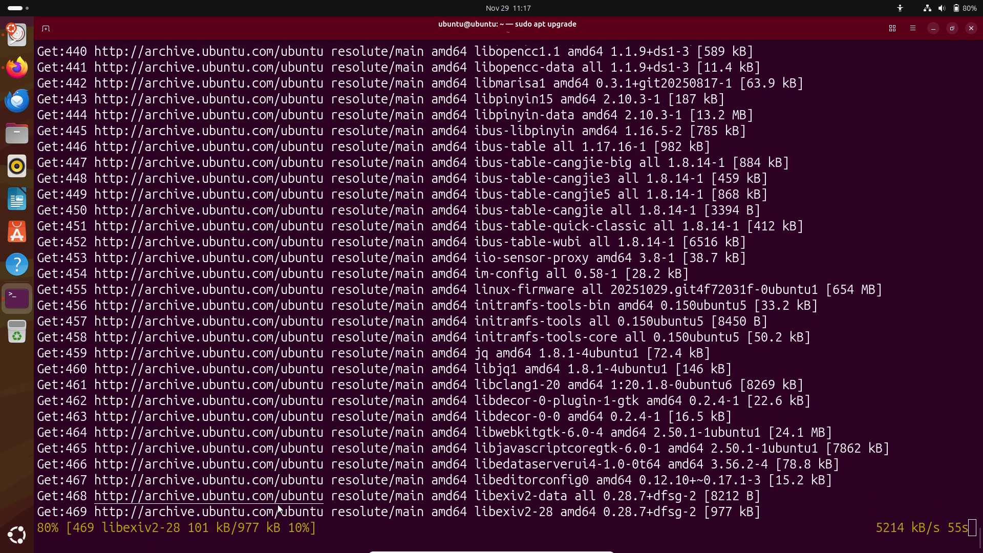
left_click(18, 535)
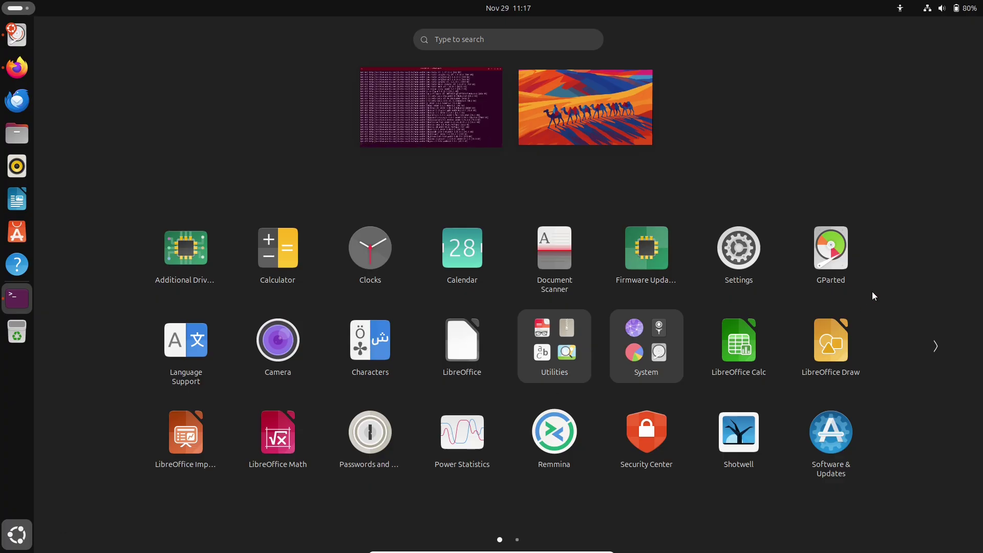
left_click(937, 346)
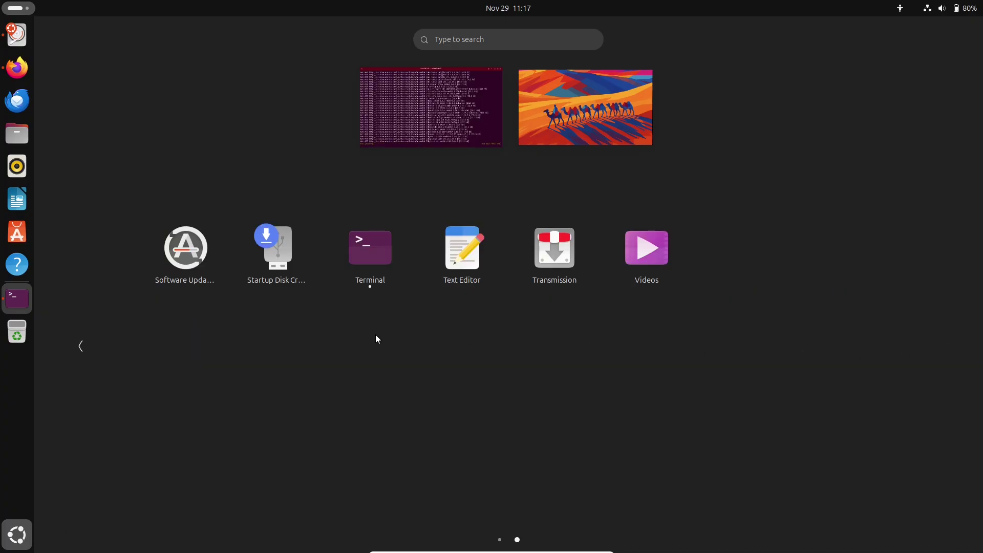
left_click(365, 274)
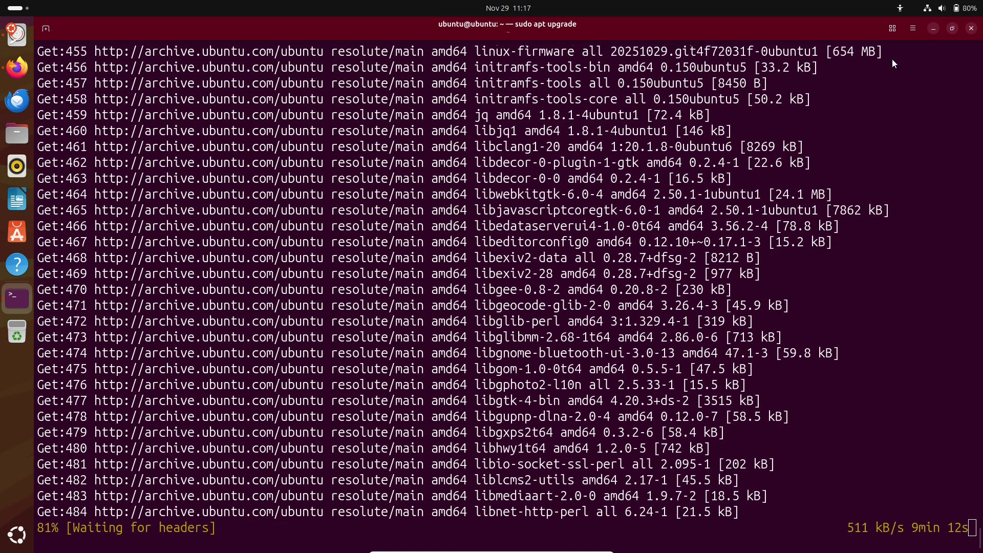
left_click(952, 28)
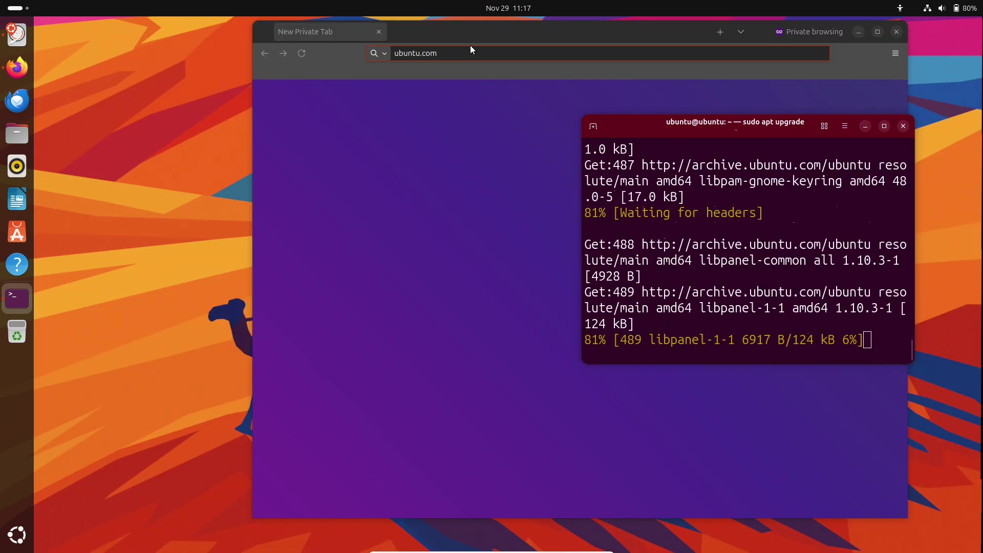
- Advance the Ubuntu installer past the English, accessibility, keyboard layout and wired connection pages
left_click_drag(469, 42, 249, 45)
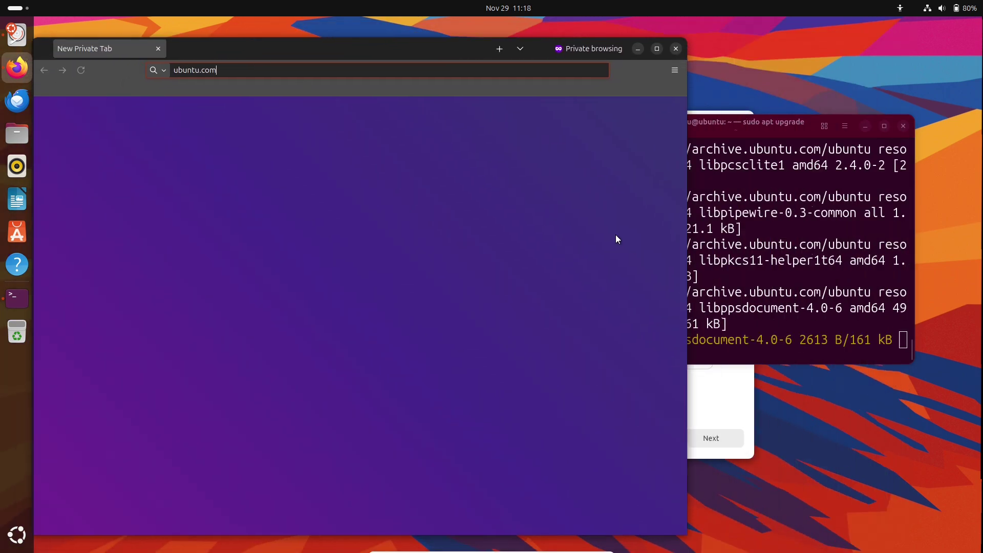
left_click(705, 389)
left_click(738, 437)
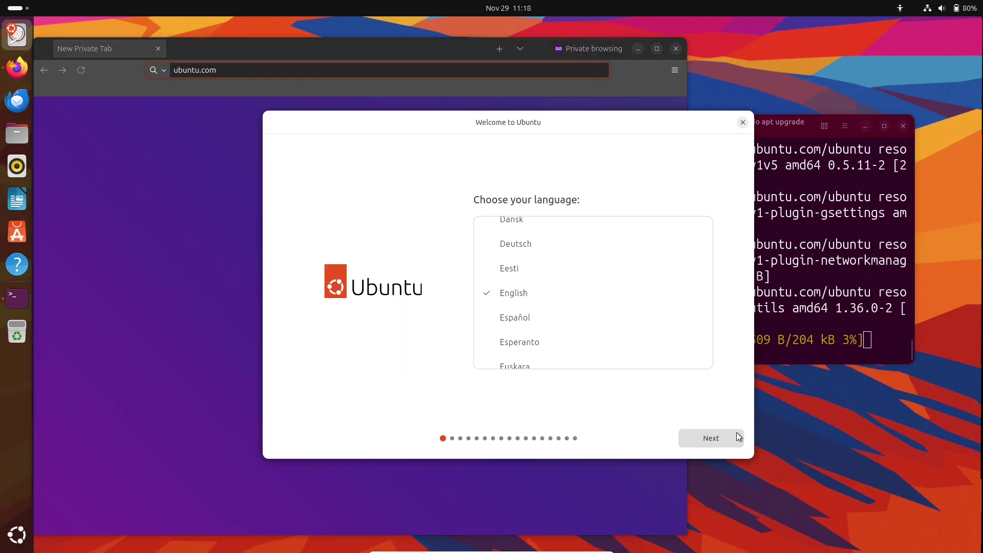
left_click(738, 437)
left_click(737, 437)
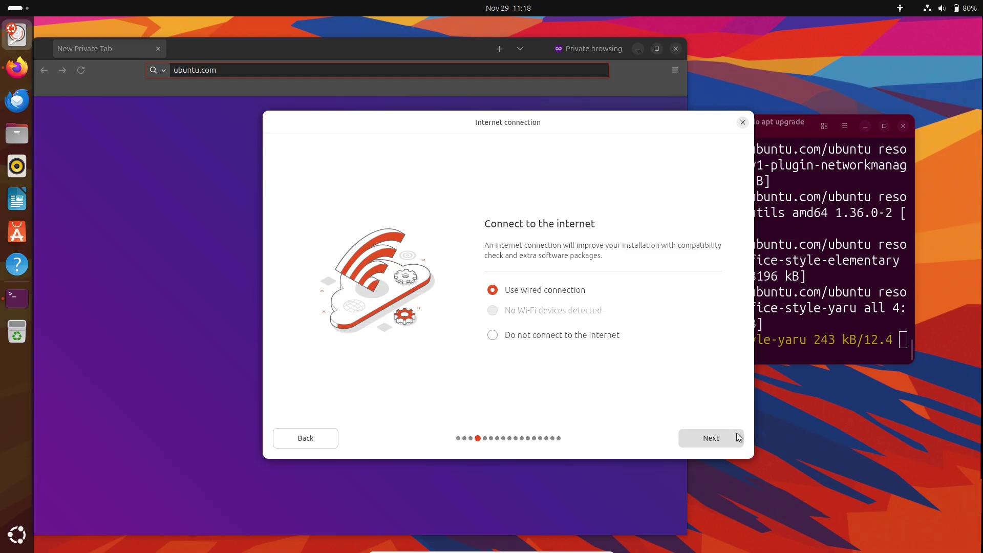
left_click(737, 437)
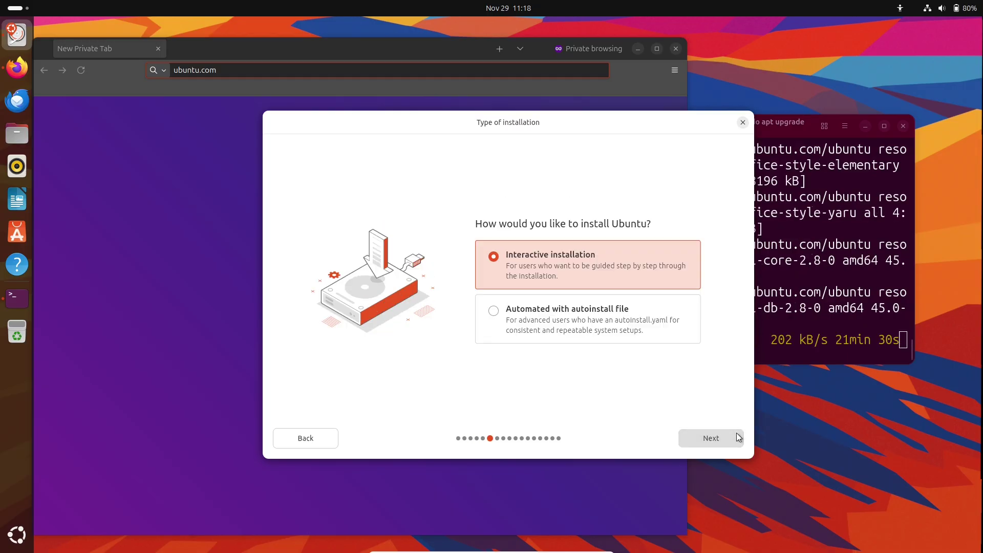